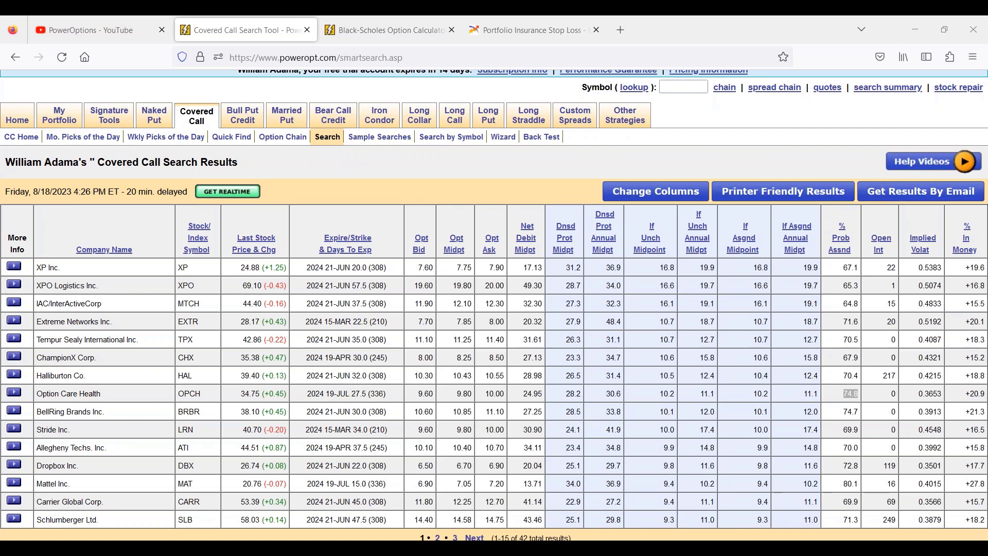
# Clear the old covered call filters and limit expiry to September (28 days)
pyautogui.scroll(-6, 476, 239)
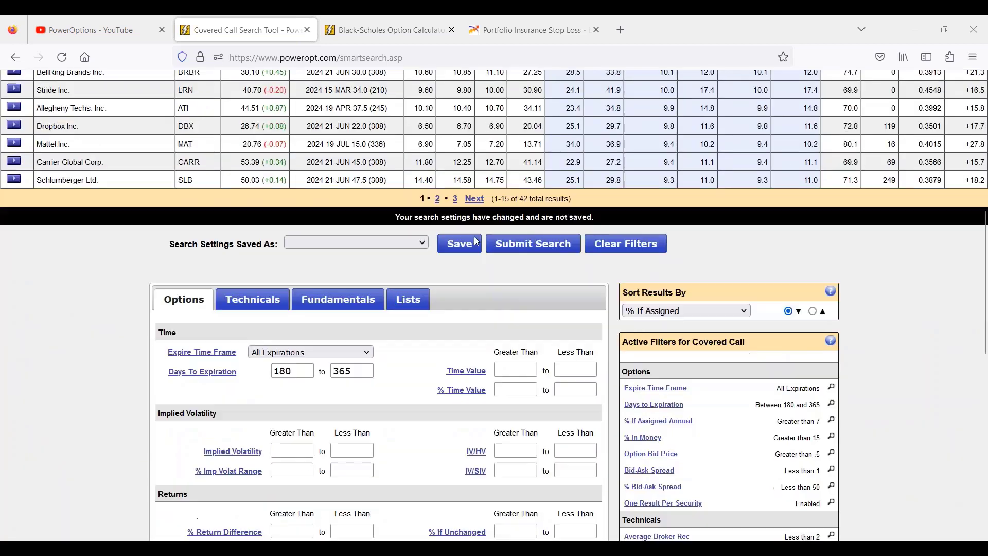
pyautogui.click(646, 244)
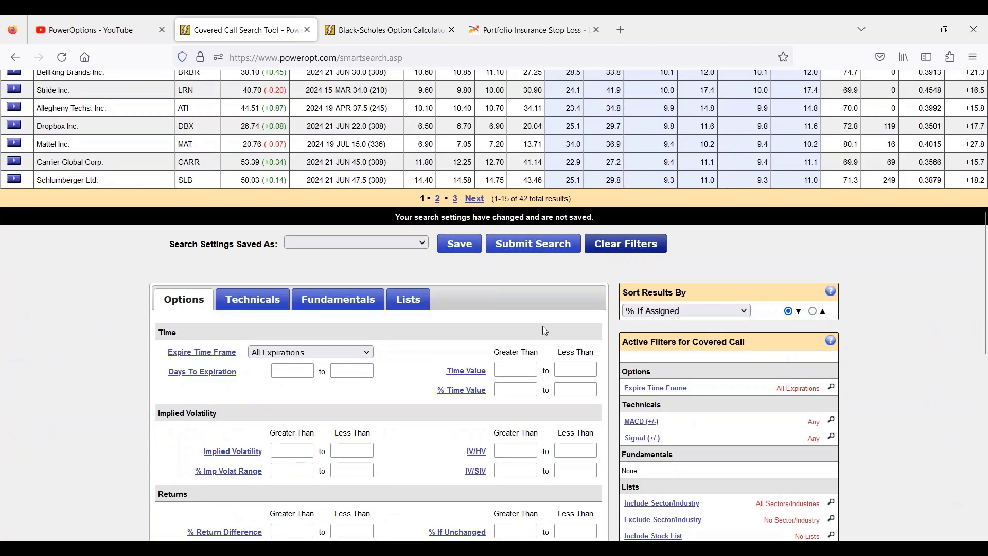
pyautogui.click(347, 355)
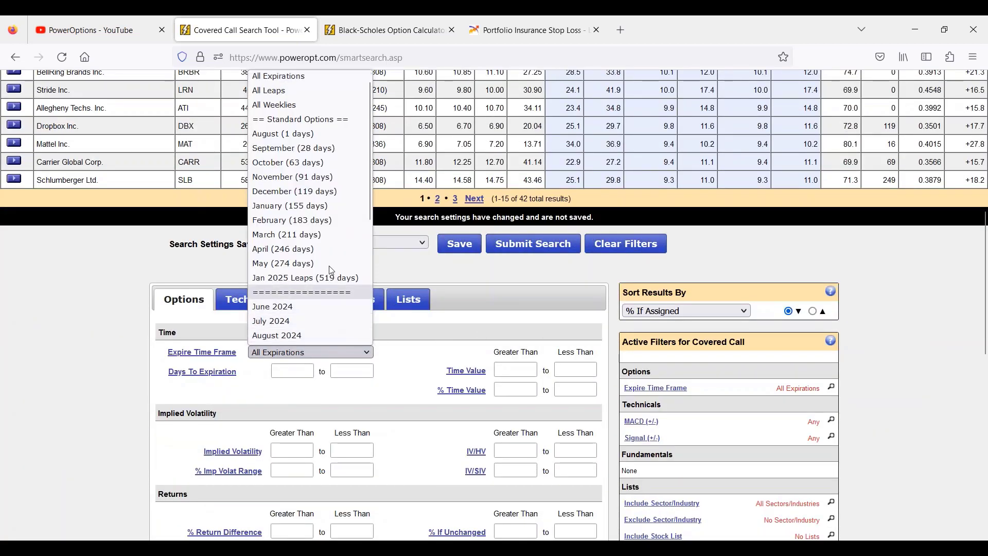
pyautogui.click(321, 147)
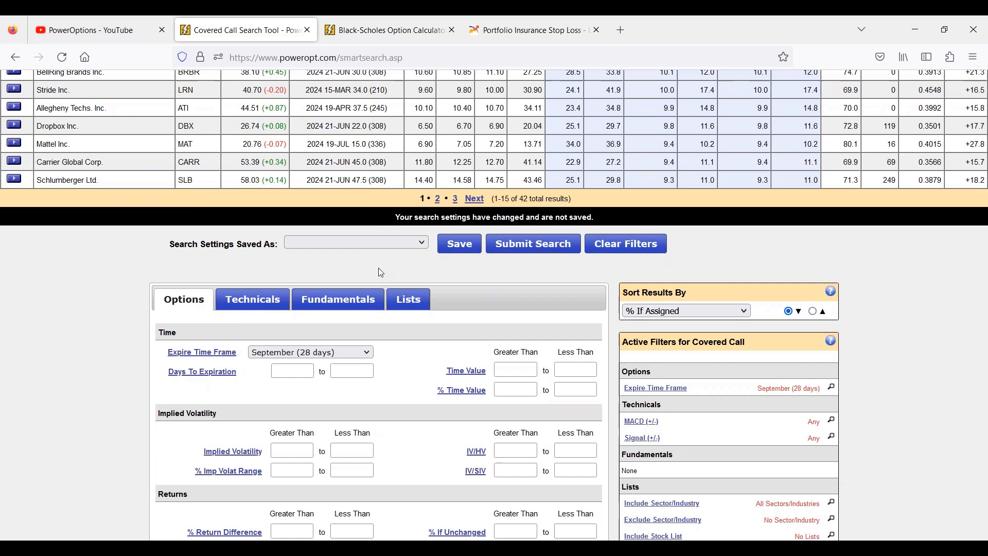
# Require % Time Value greater than 1
pyautogui.scroll(-2, 316, 352)
pyautogui.scroll(-1, 316, 351)
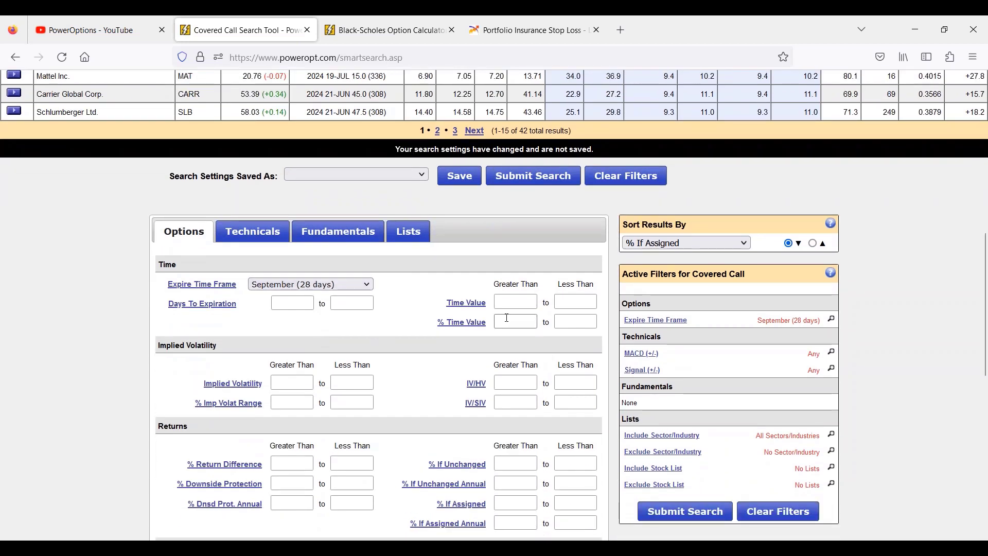
pyautogui.click(507, 335)
pyautogui.write('1')
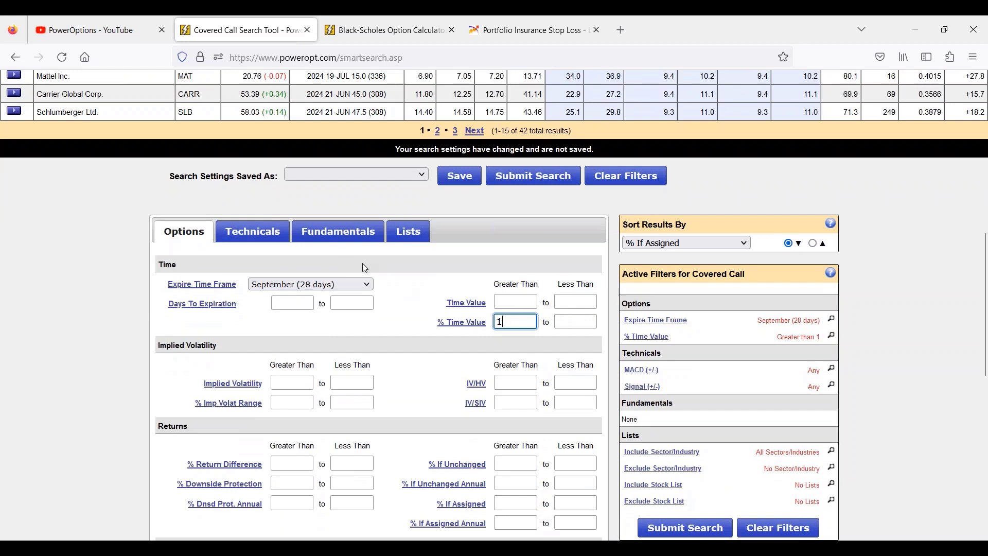
# On the Fundamentals filters, set % Dividend Yield greater than 1
pyautogui.click(306, 237)
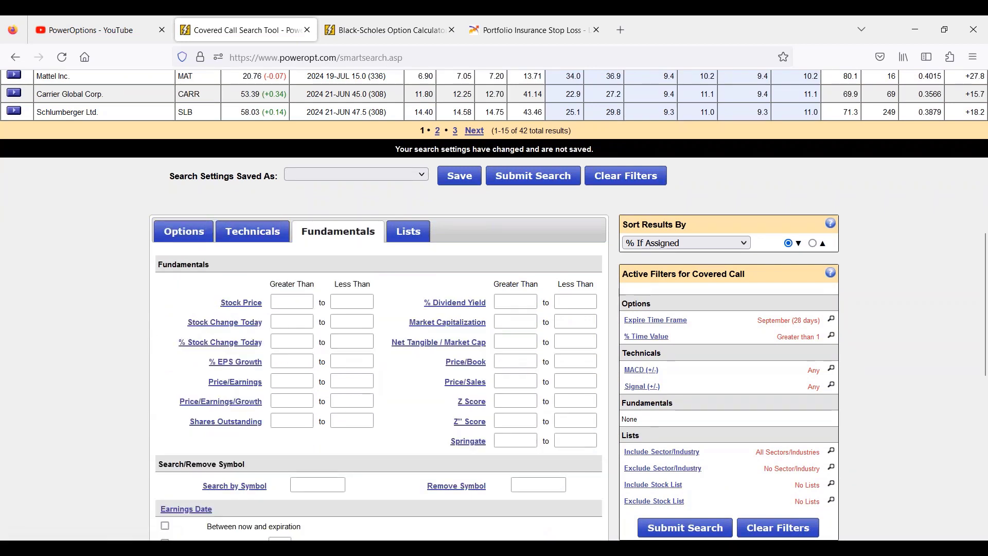
pyautogui.click(517, 300)
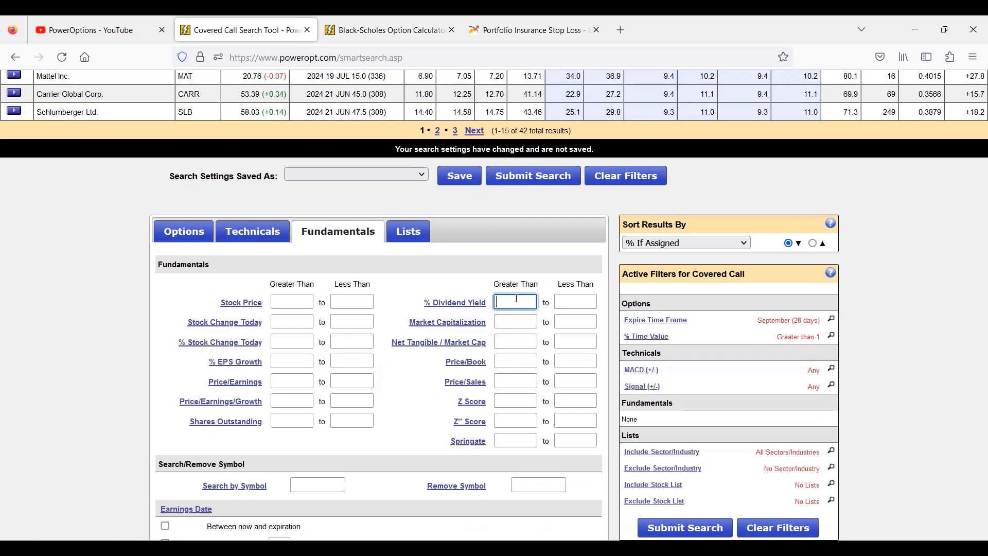
pyautogui.write('1')
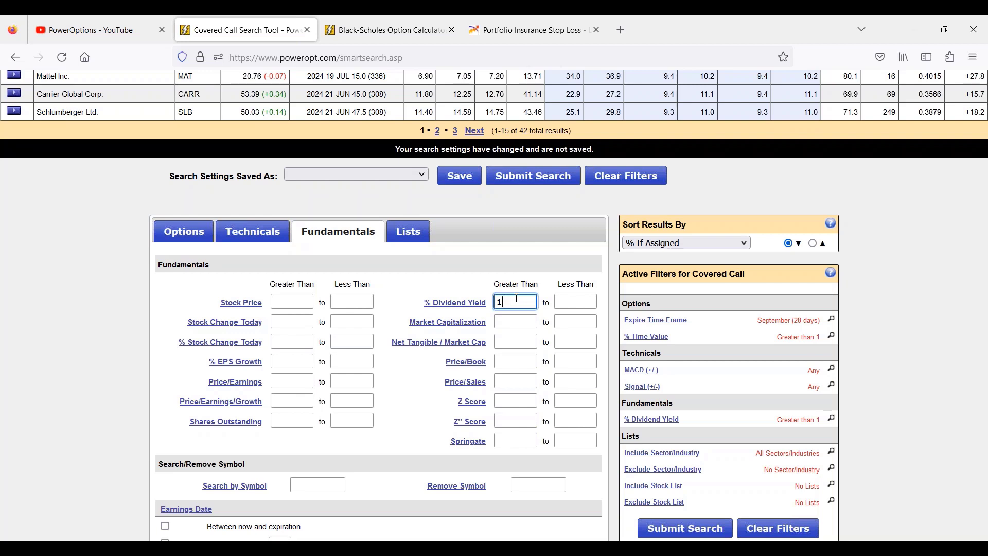
# Require an ex-dividend date between now and expiration
pyautogui.click(260, 241)
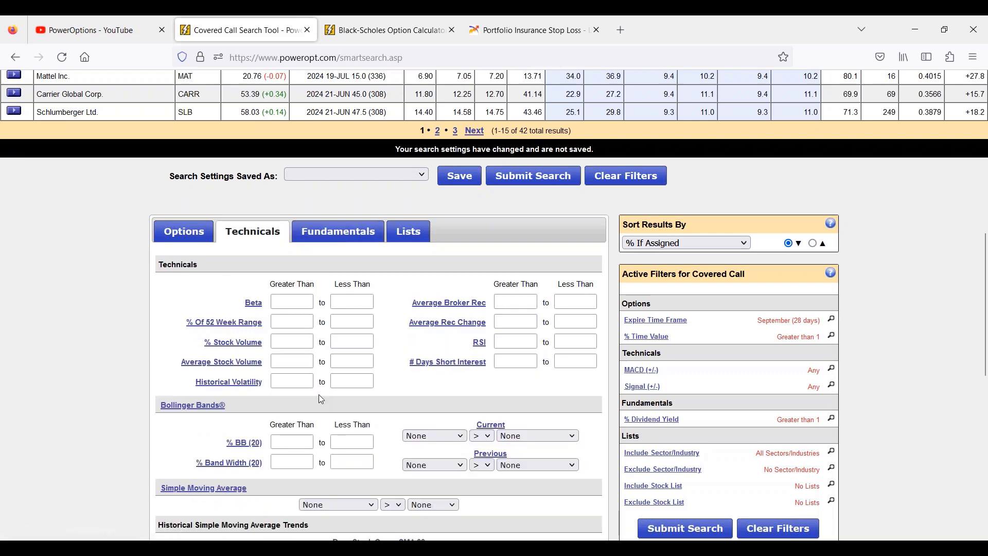
pyautogui.scroll(-5, 319, 394)
pyautogui.scroll(5, 296, 252)
pyautogui.click(323, 235)
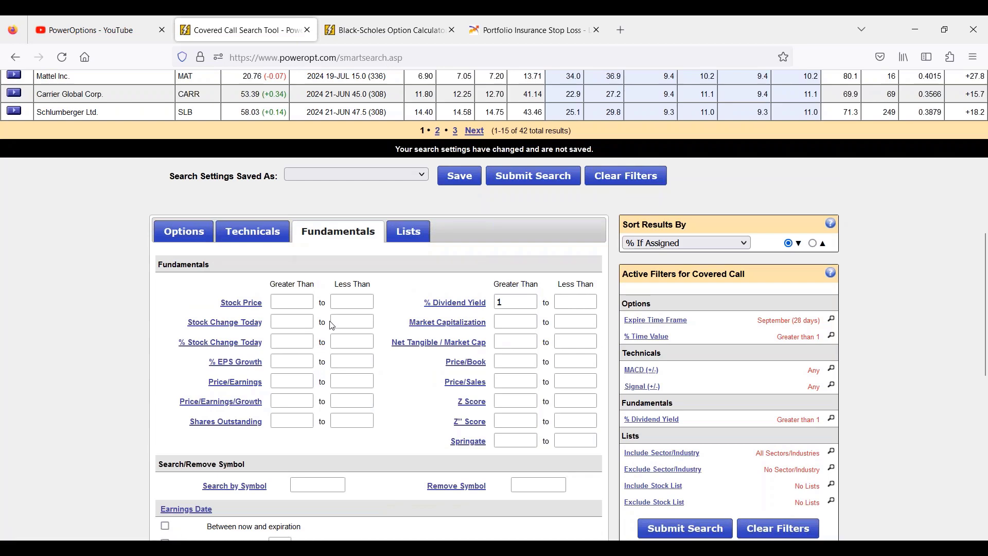
pyautogui.scroll(-4, 332, 325)
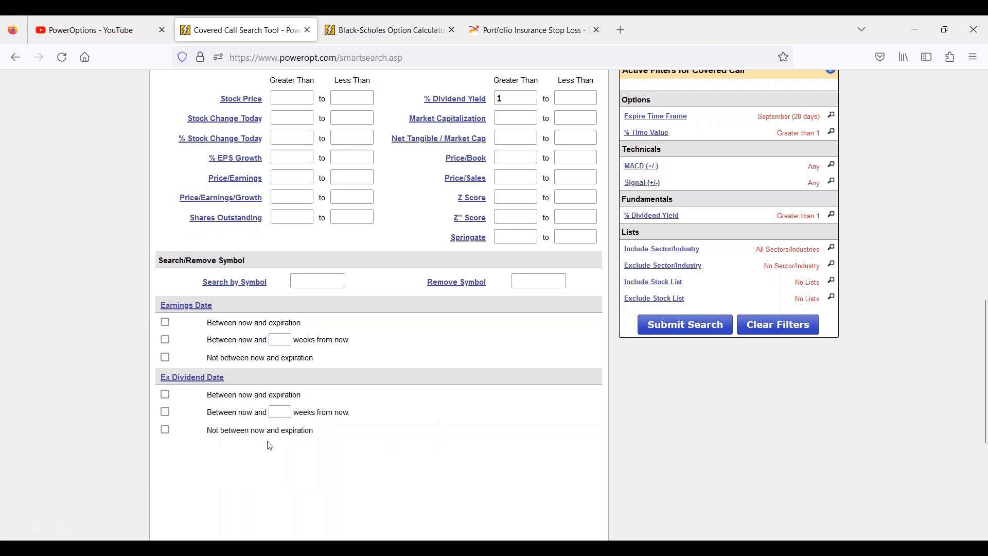
pyautogui.click(165, 395)
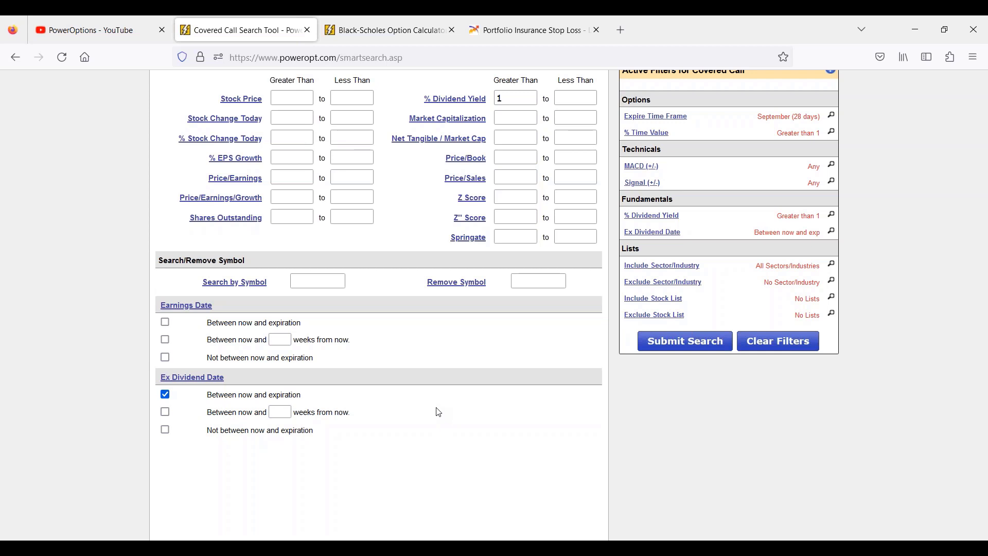
pyautogui.scroll(3, 439, 413)
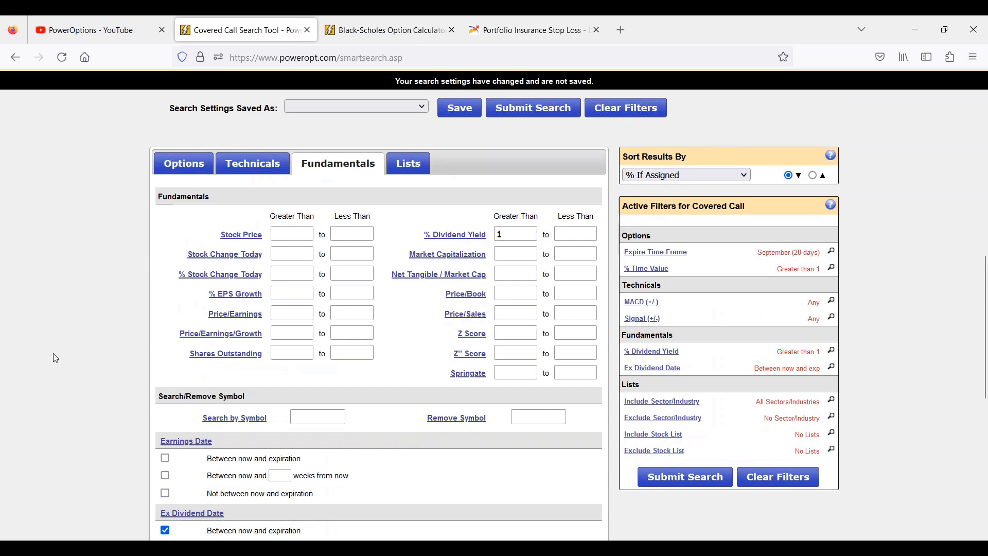
# Recheck the % Time Value minimum of 1 on the Options filters
pyautogui.click(178, 165)
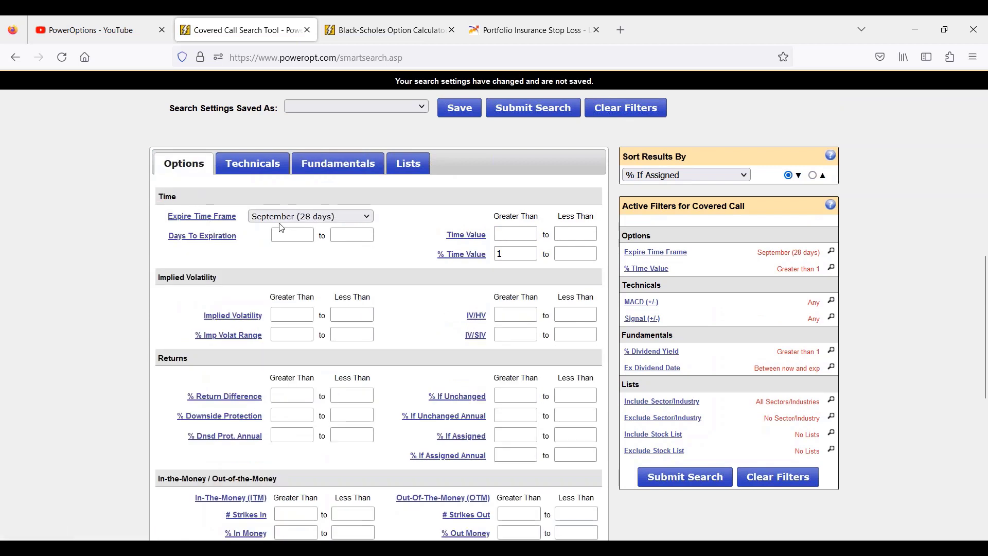
pyautogui.click(515, 253)
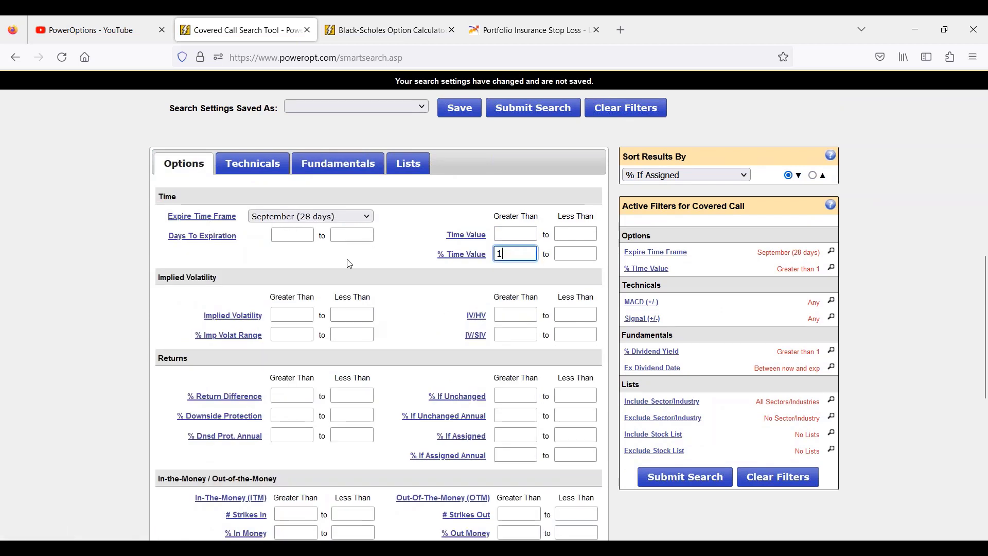
pyautogui.click(328, 177)
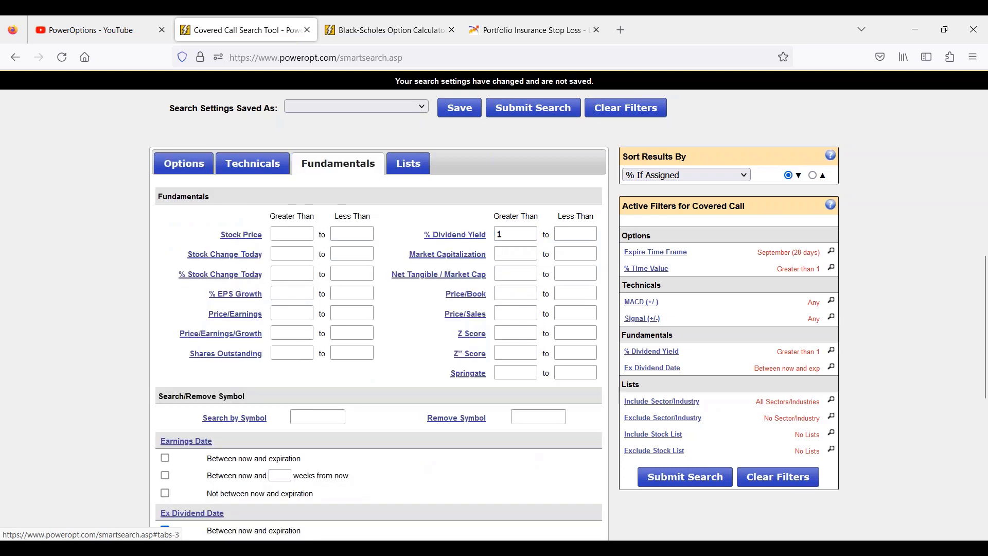
# Set Stock Change Today less than 0 on the Fundamentals filters
pyautogui.scroll(-3, 209, 451)
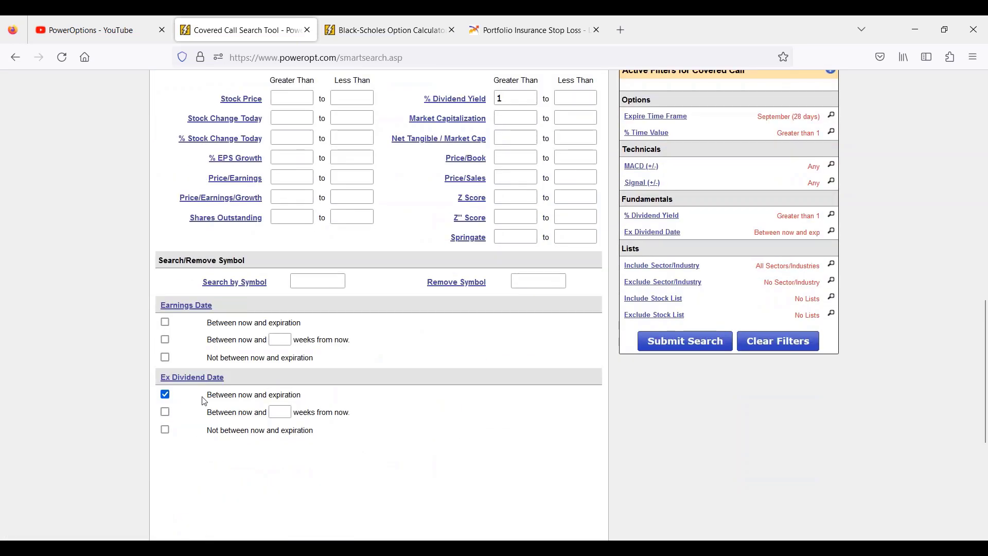
pyautogui.moveTo(211, 395); pyautogui.dragTo(323, 396)
pyautogui.scroll(2, 388, 440)
pyautogui.scroll(3, 387, 440)
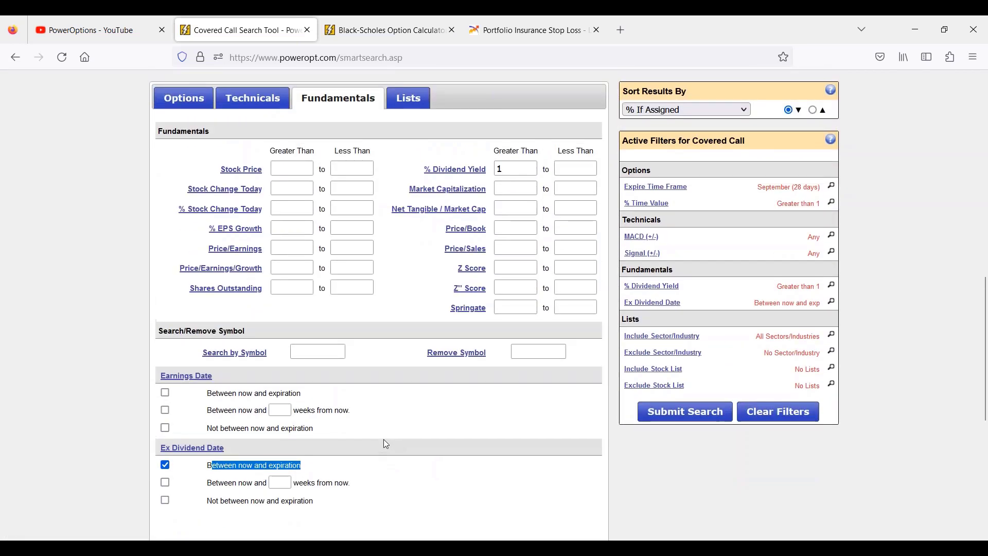
pyautogui.click(344, 252)
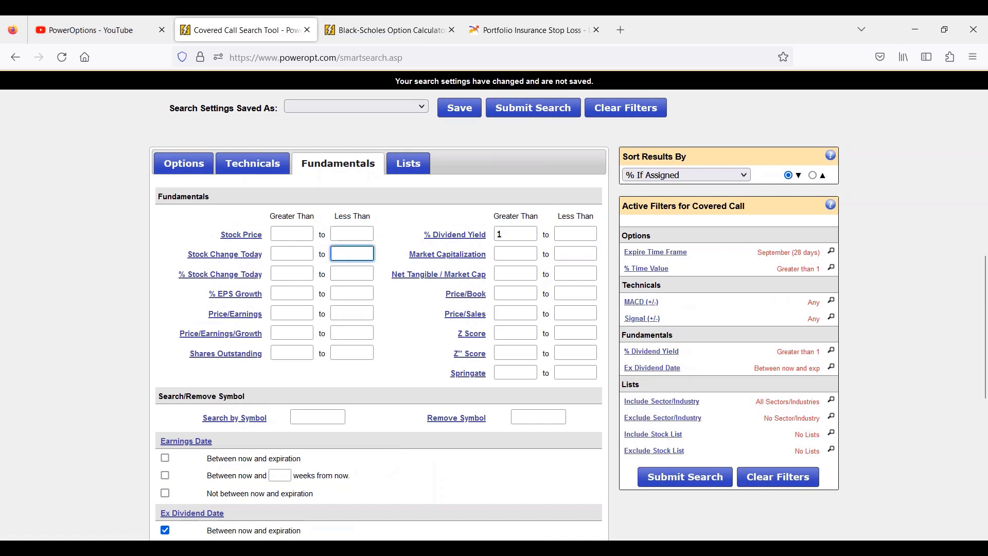
pyautogui.write('0')
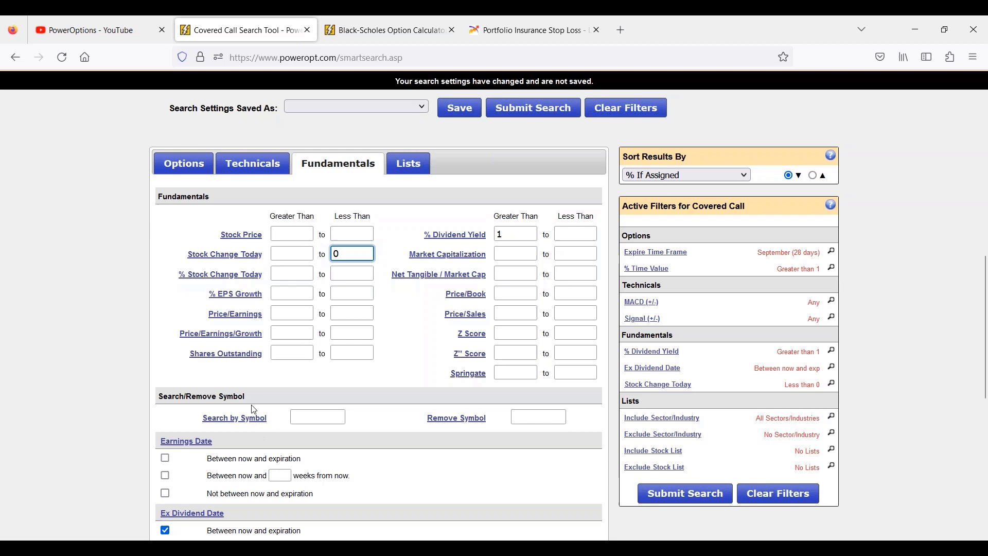
pyautogui.moveTo(204, 277)
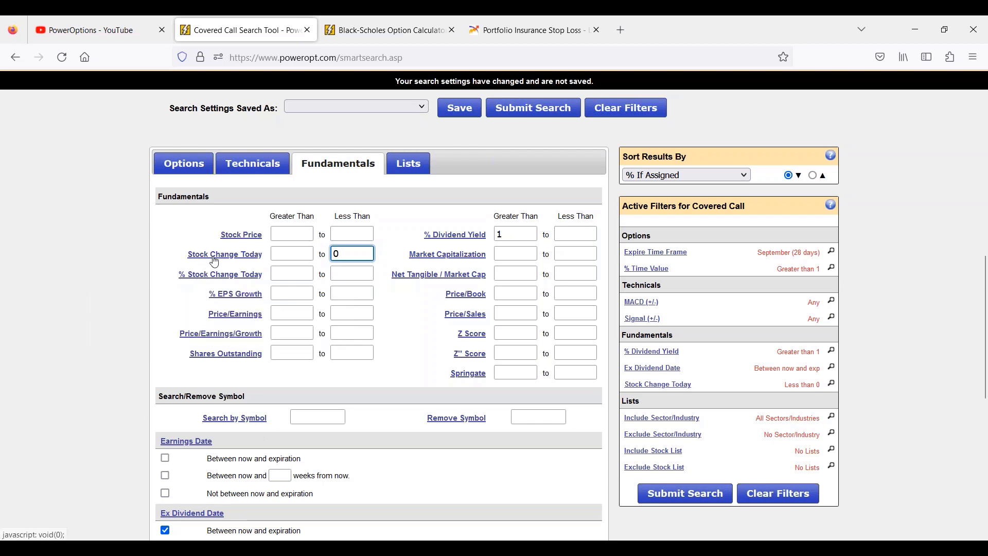
# Submit the search, re-enter % Dividend Yield 1 after the warning, and resubmit
pyautogui.click(687, 494)
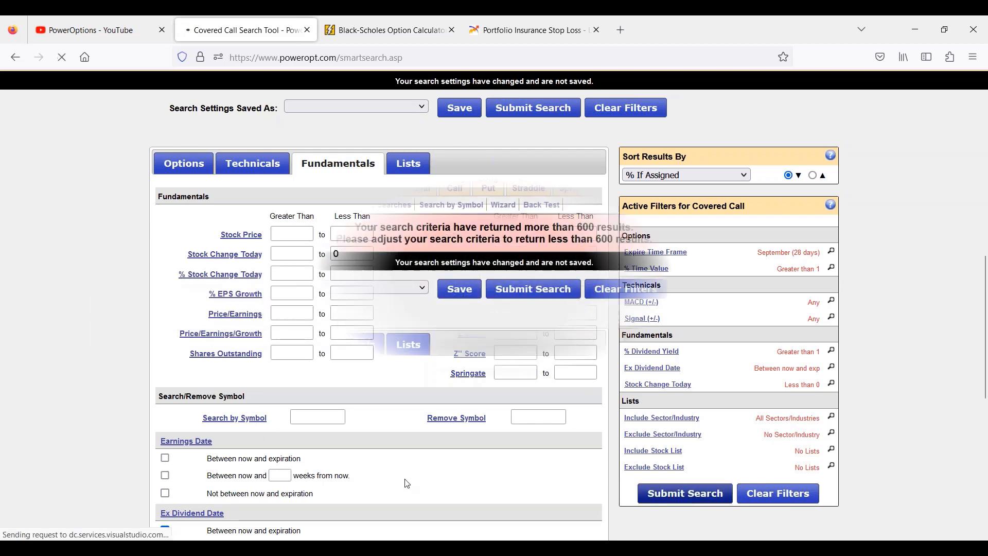
pyautogui.click(356, 351)
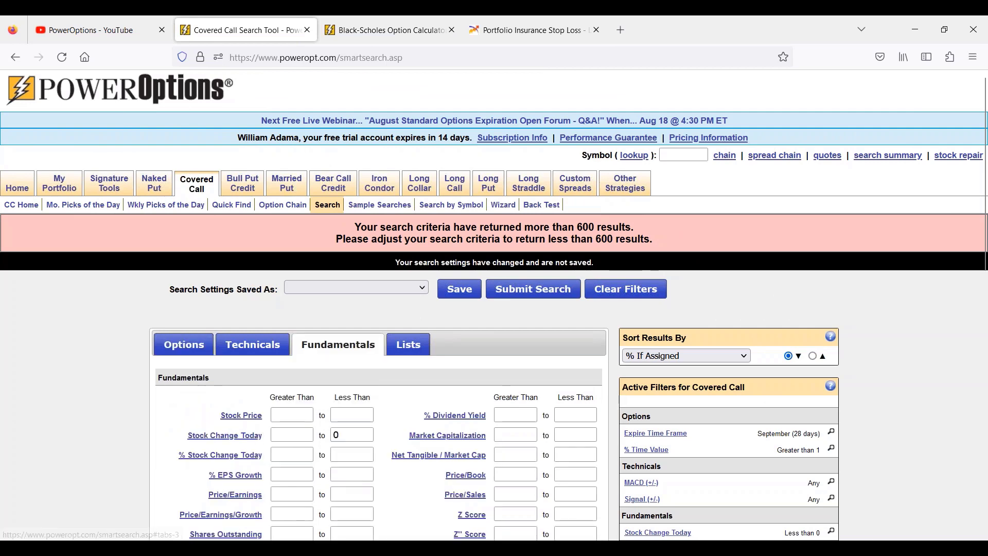
pyautogui.scroll(-2, 356, 351)
pyautogui.click(515, 347)
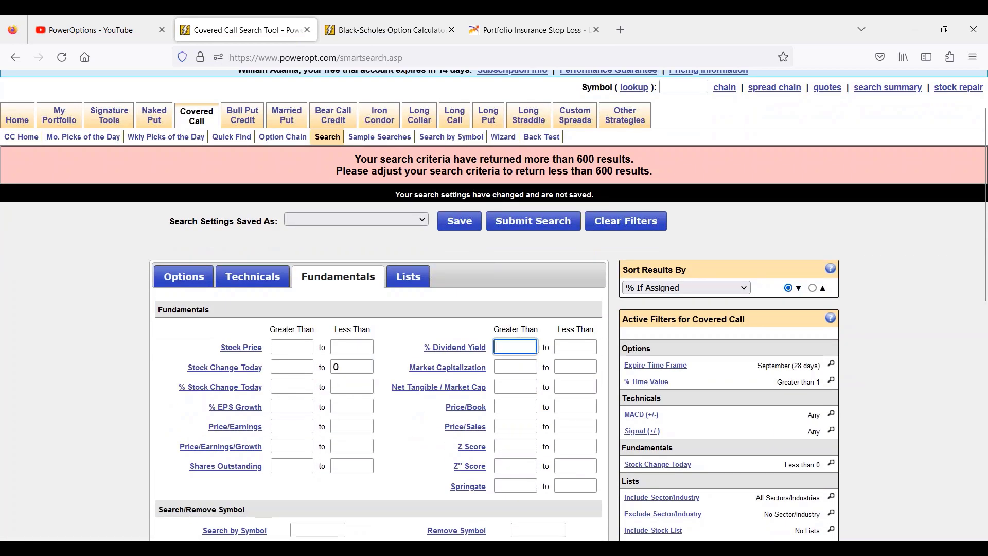
pyautogui.write('1')
pyautogui.click(533, 221)
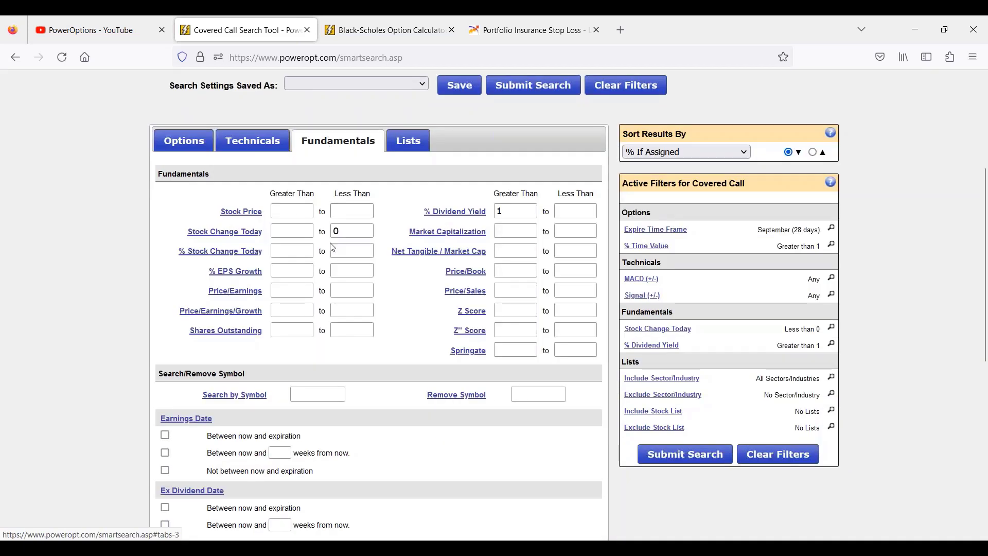
# Change Stock Change Today to less than -3.00 and rerun the search
pyautogui.click(349, 232)
pyautogui.press('BackSpace')
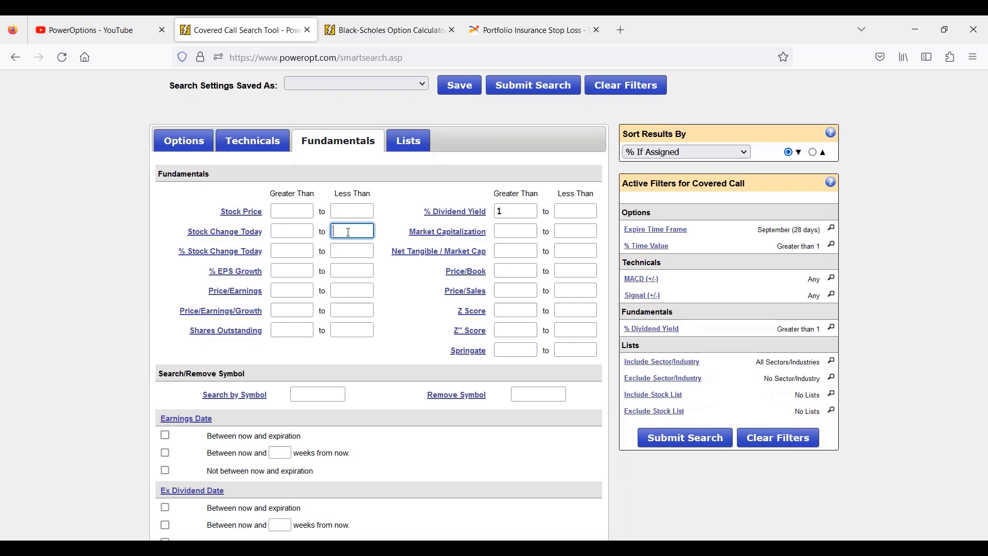
pyautogui.write('-3.00')
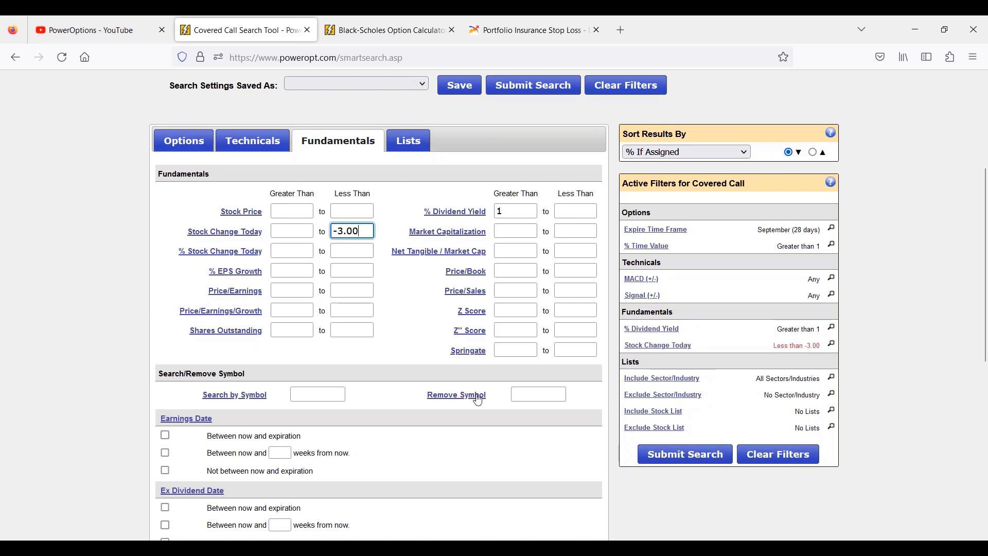
pyautogui.click(674, 454)
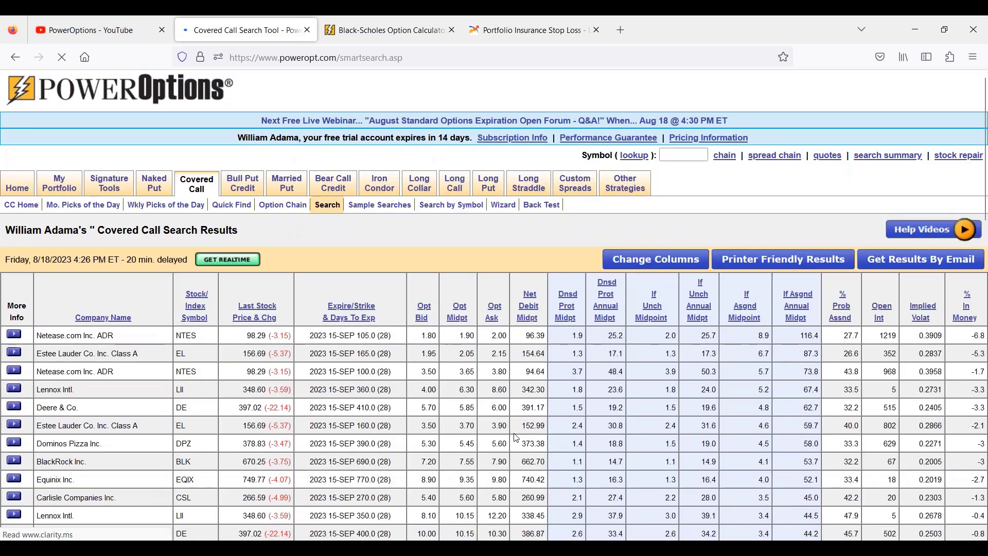
# Review the % Time Value minimum of 1, then bring up the Fundamentals ex-dividend options
pyautogui.scroll(-3, 498, 415)
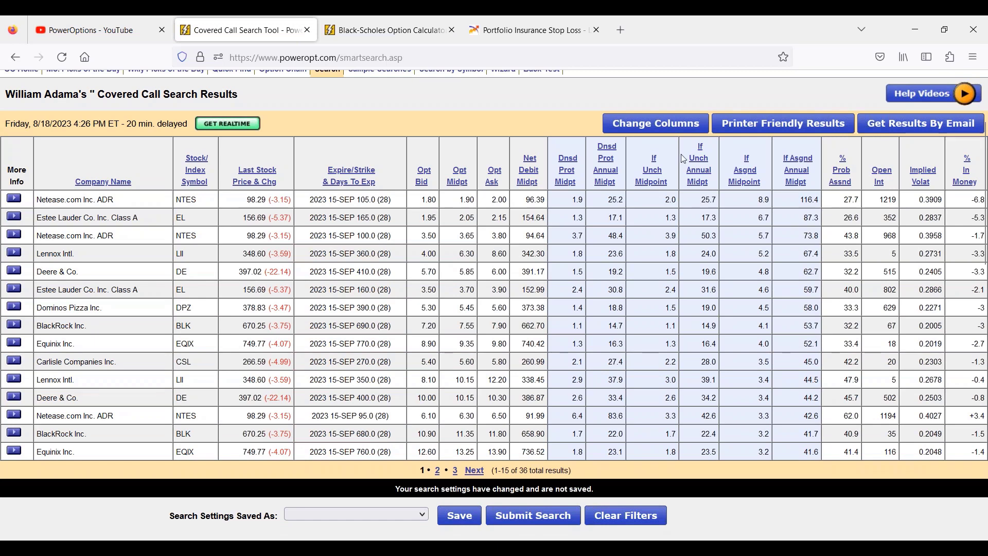
pyautogui.scroll(-9, 384, 309)
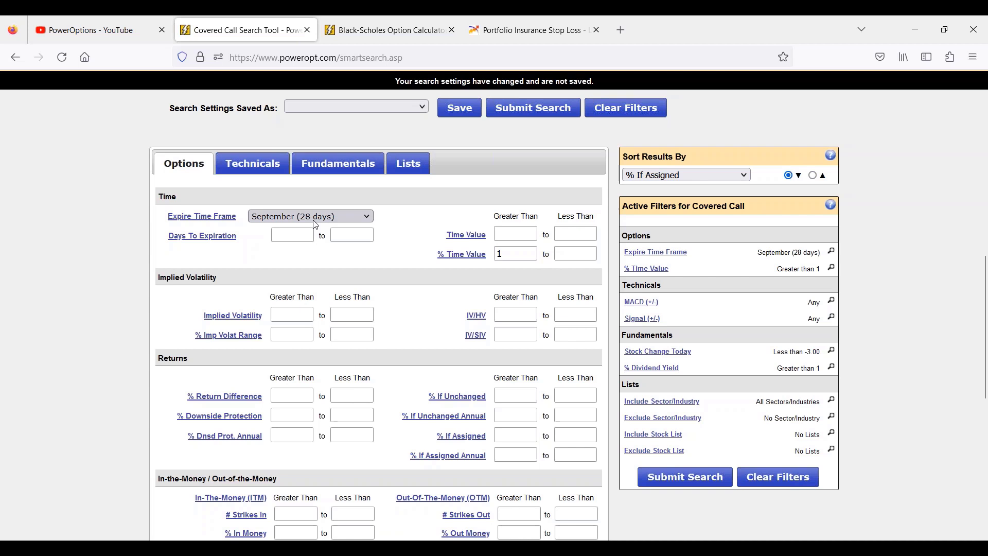
pyautogui.click(516, 253)
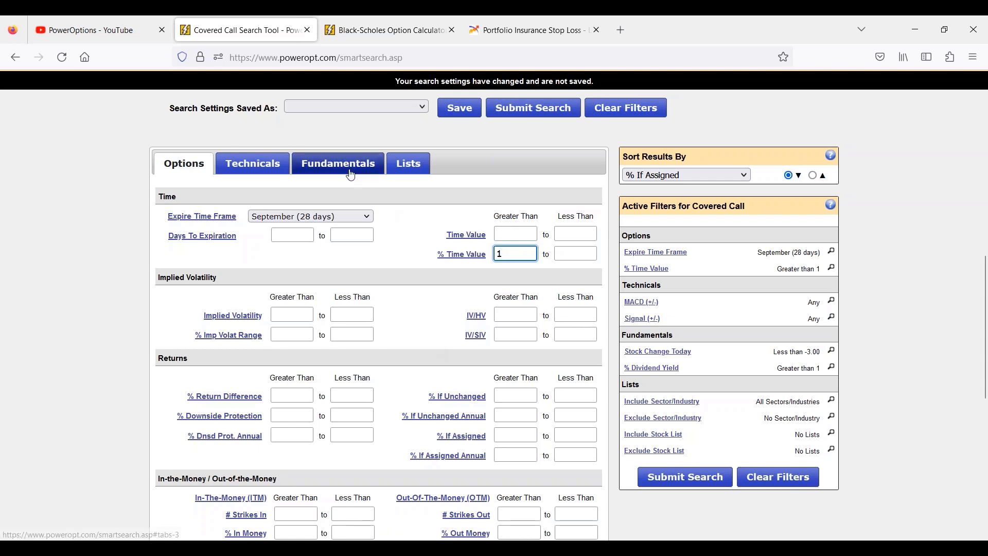
pyautogui.click(324, 167)
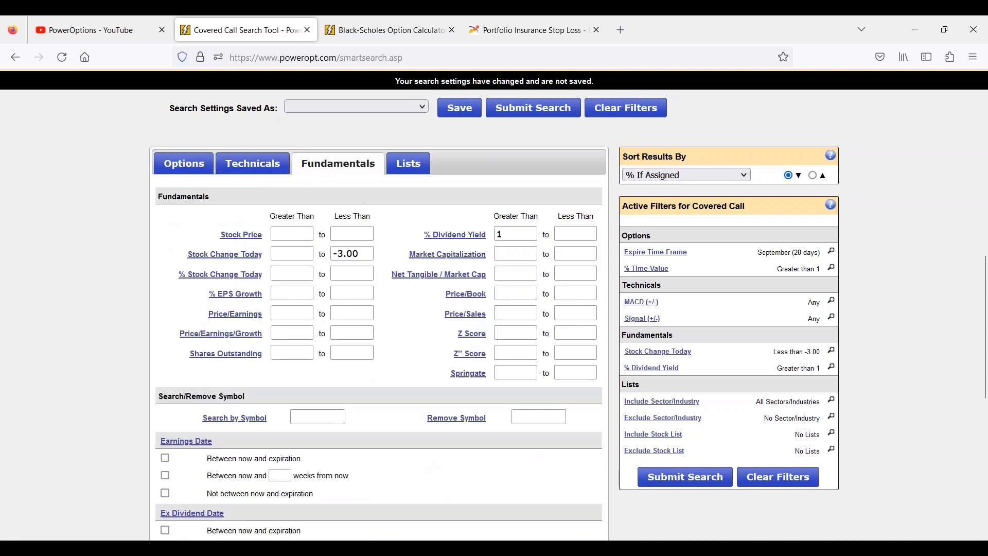
pyautogui.scroll(-2, 185, 476)
pyautogui.scroll(-1, 185, 476)
# Tick ex-dividend 'Between now and expiration' and rerun the search, getting 20 results
pyautogui.click(165, 395)
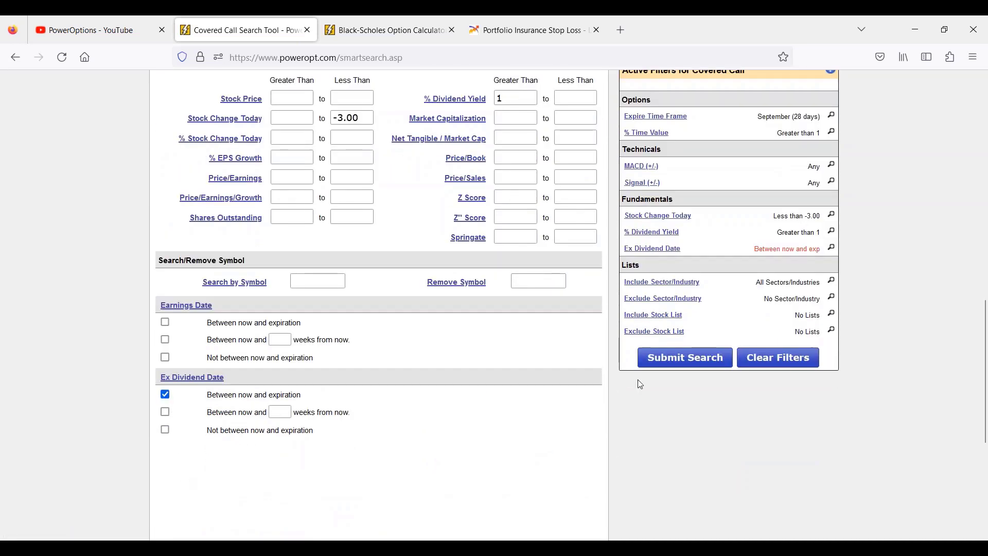
pyautogui.click(674, 368)
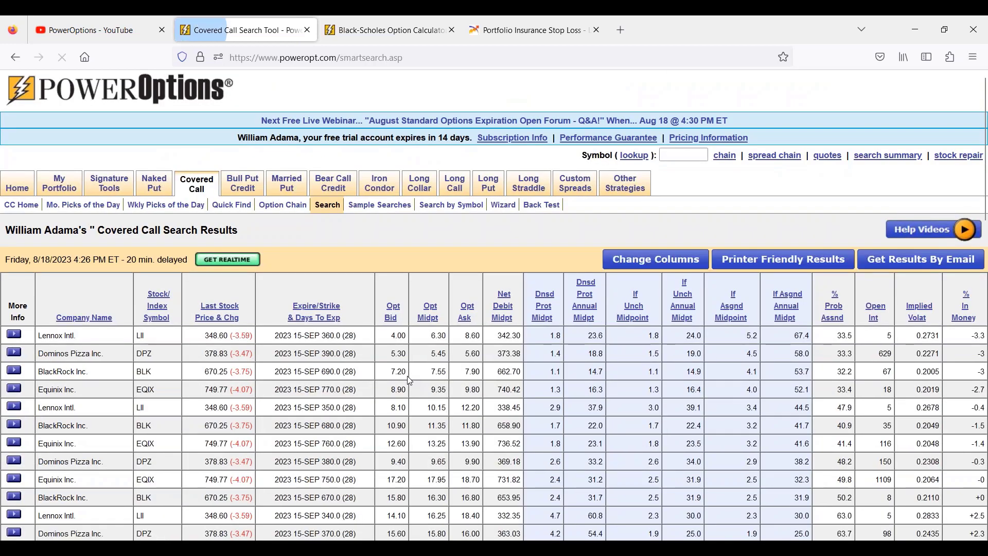
pyautogui.scroll(-1, 411, 381)
pyautogui.scroll(-3, 410, 382)
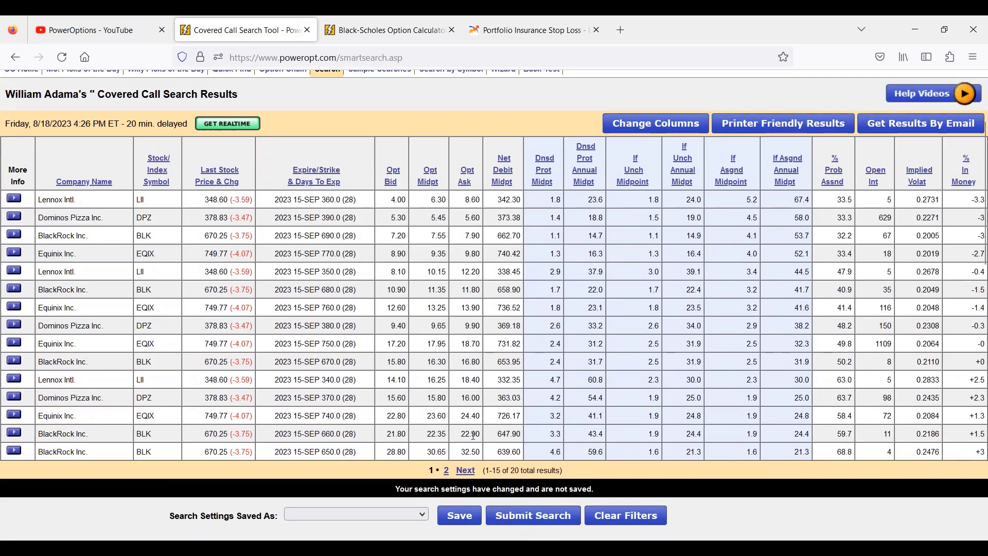
pyautogui.scroll(-10, 474, 436)
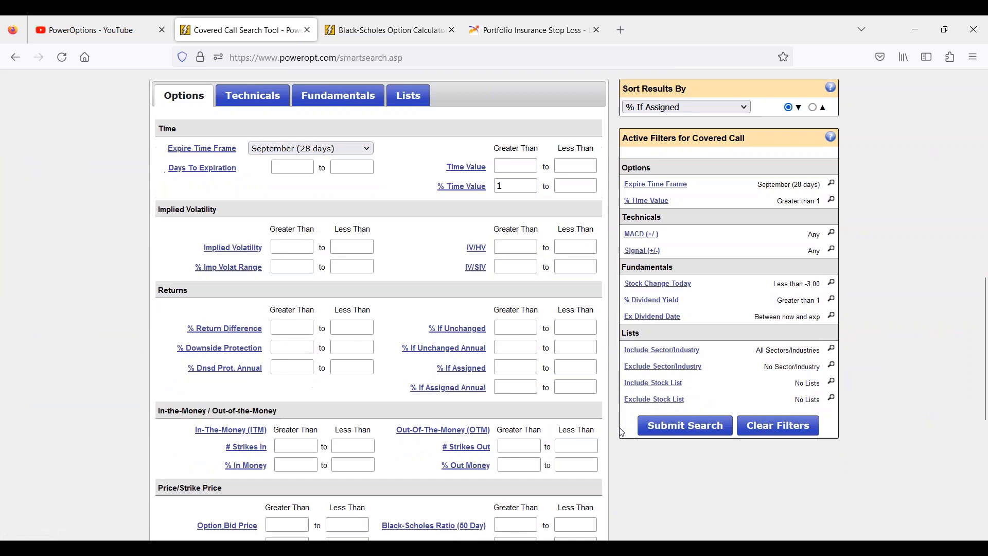
pyautogui.moveTo(777, 300); pyautogui.dragTo(821, 284)
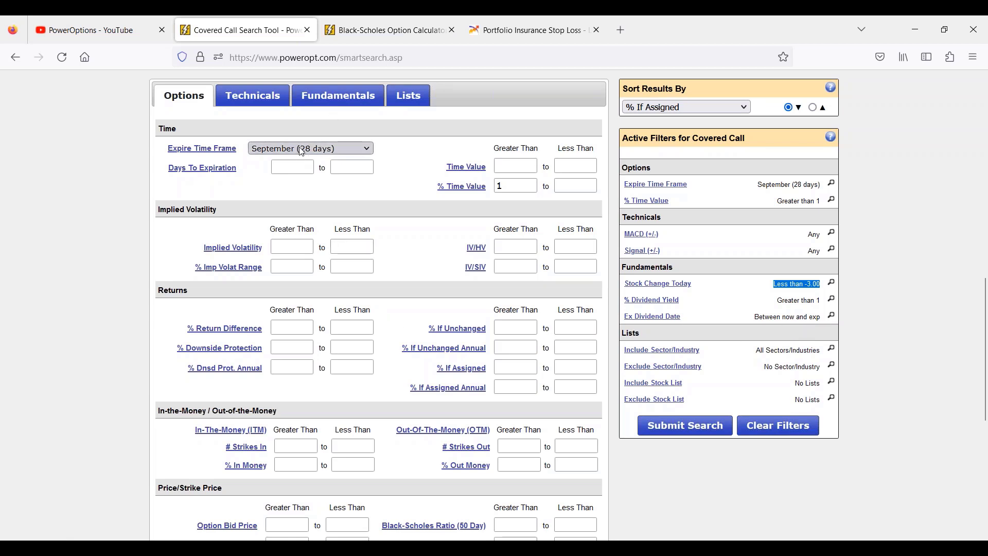
# Review % Time Value 1, Stock Change Today -3.00, dividend yield 1 and ex-dividend filters
pyautogui.click(504, 186)
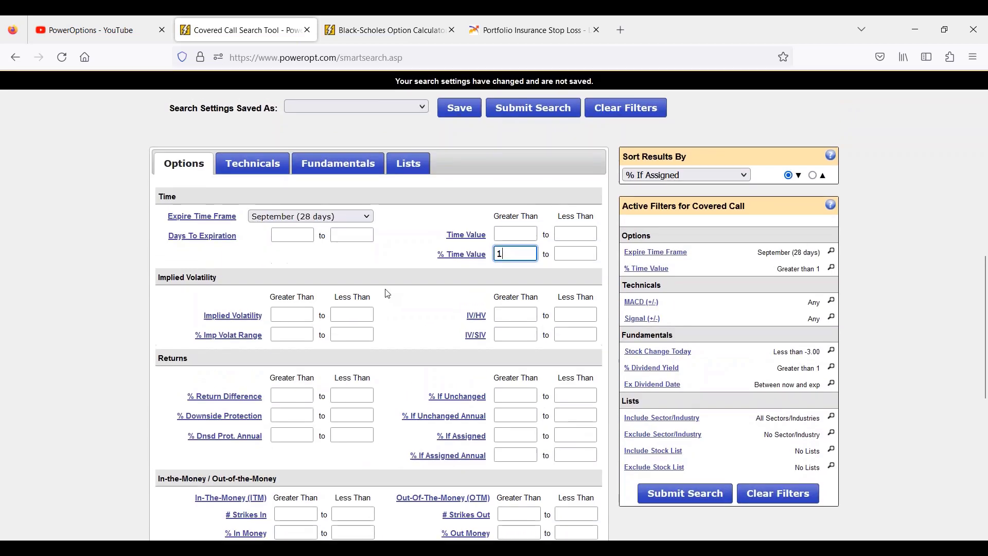
pyautogui.click(350, 163)
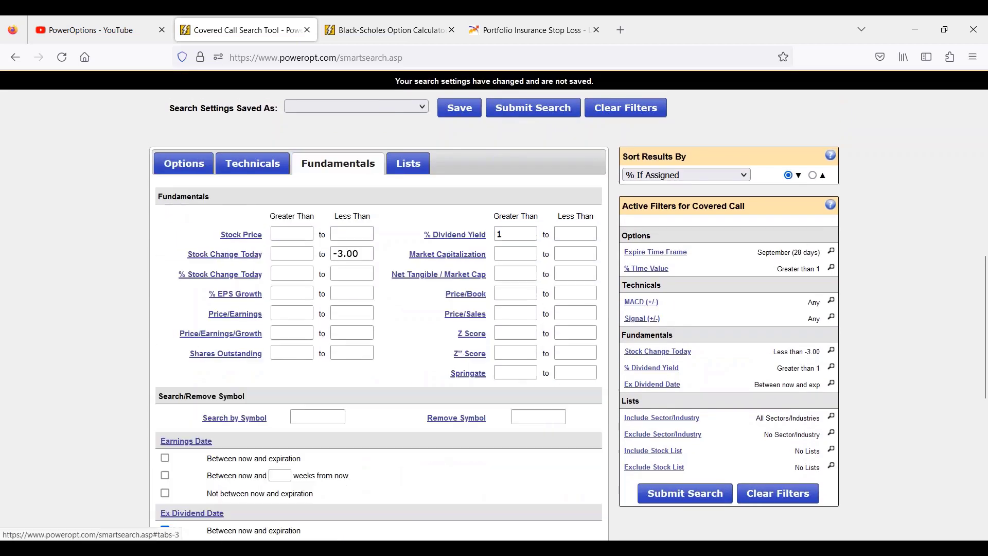
pyautogui.click(349, 254)
pyautogui.tripleClick(349, 254)
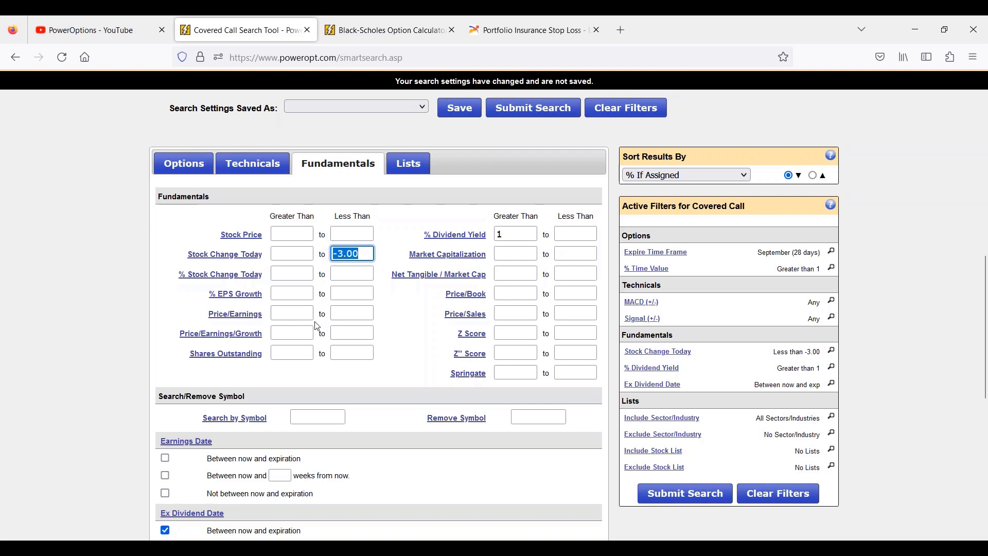
pyautogui.click(517, 234)
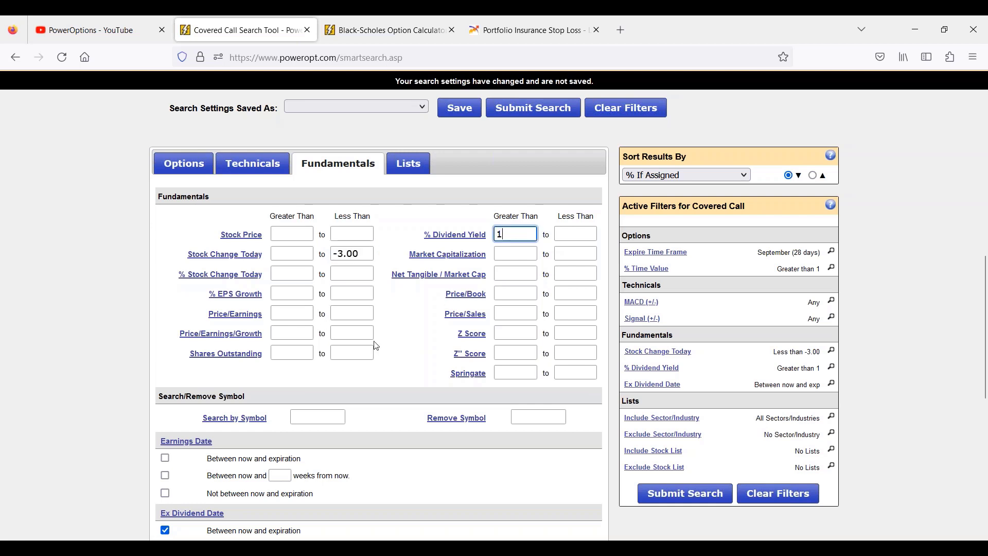
pyautogui.scroll(-2, 353, 348)
pyautogui.moveTo(209, 466); pyautogui.dragTo(359, 465)
pyautogui.scroll(3, 361, 467)
pyautogui.scroll(1, 361, 464)
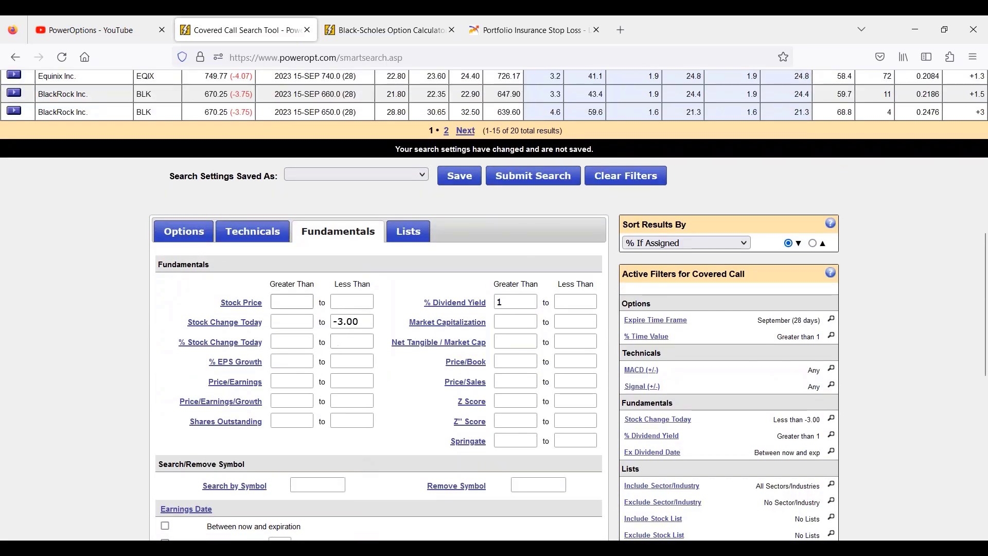
# Look over the Technicals and Fundamentals filters, then return to the Options filters
pyautogui.click(251, 230)
pyautogui.scroll(-4, 309, 326)
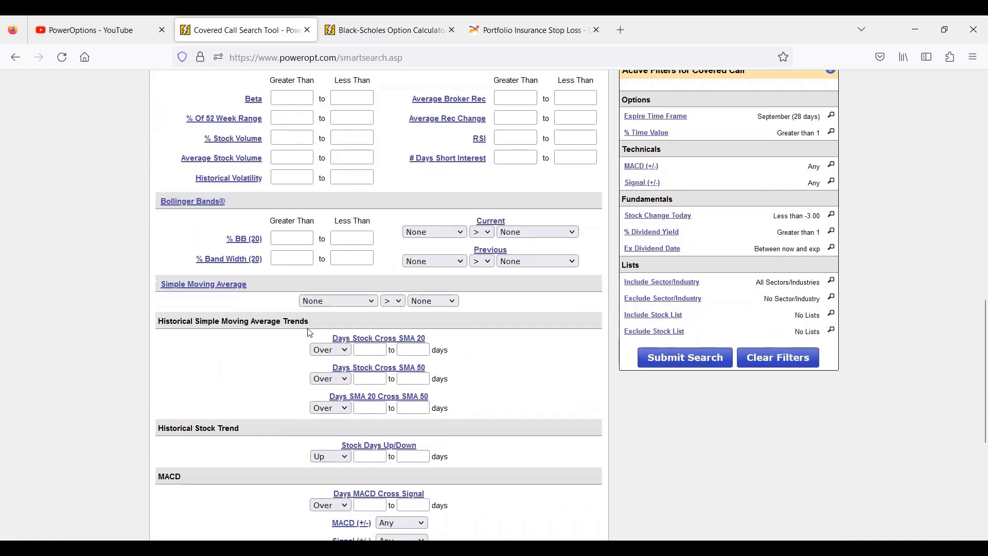
pyautogui.scroll(3, 310, 333)
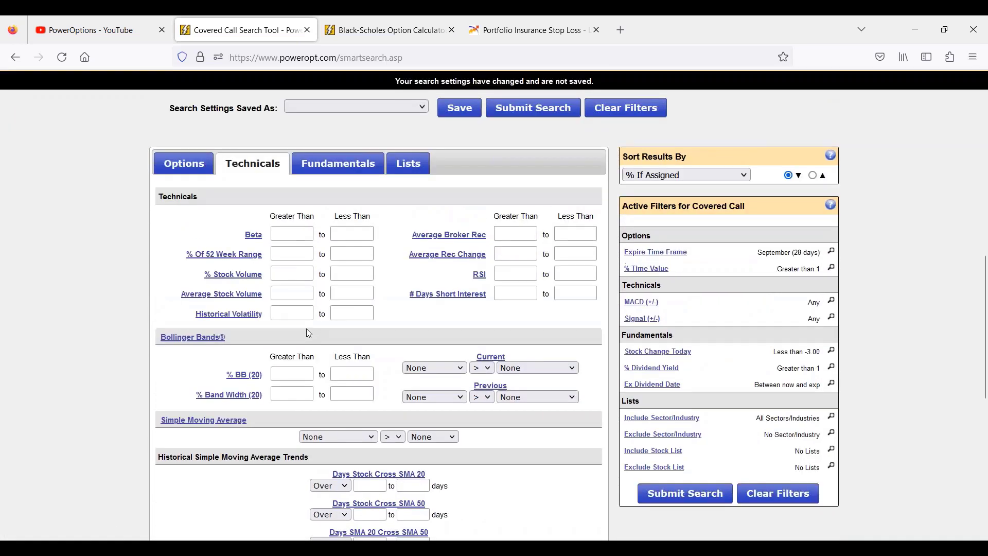
pyautogui.click(314, 166)
pyautogui.click(187, 169)
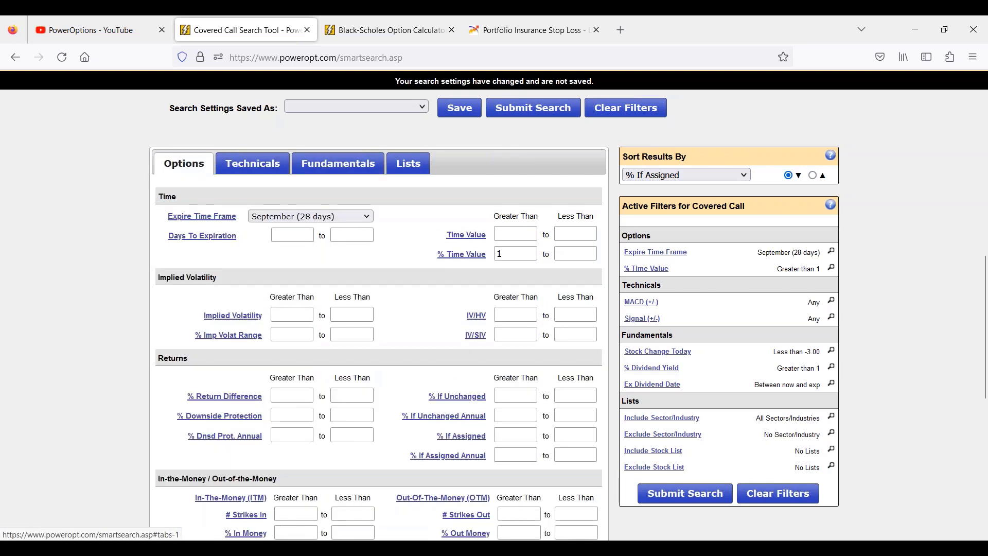
pyautogui.scroll(6, 260, 219)
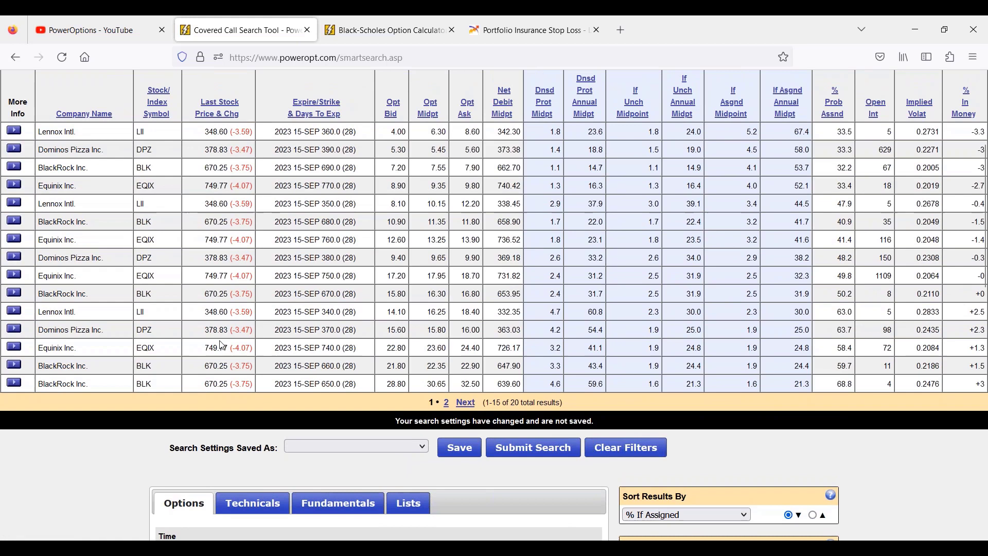
pyautogui.click(447, 406)
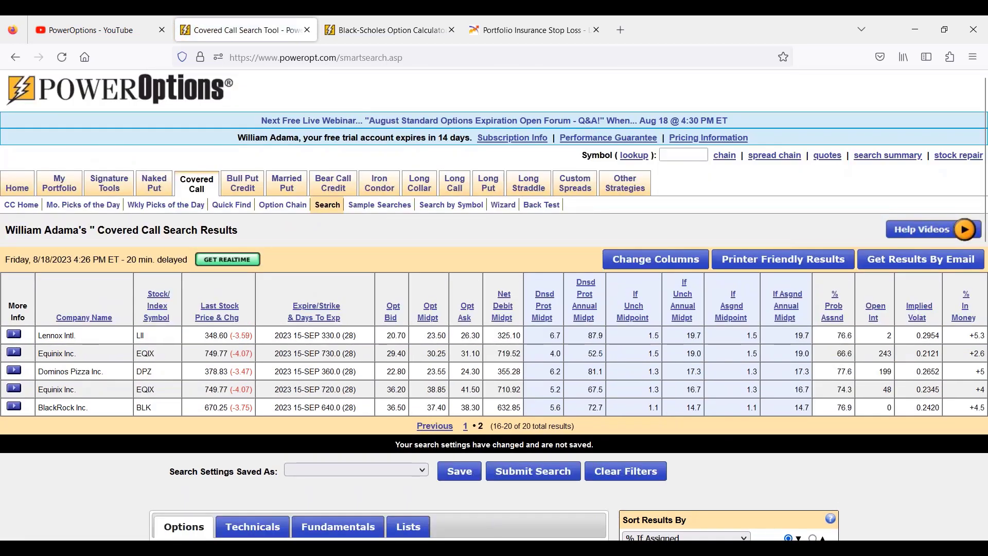
pyautogui.click(466, 427)
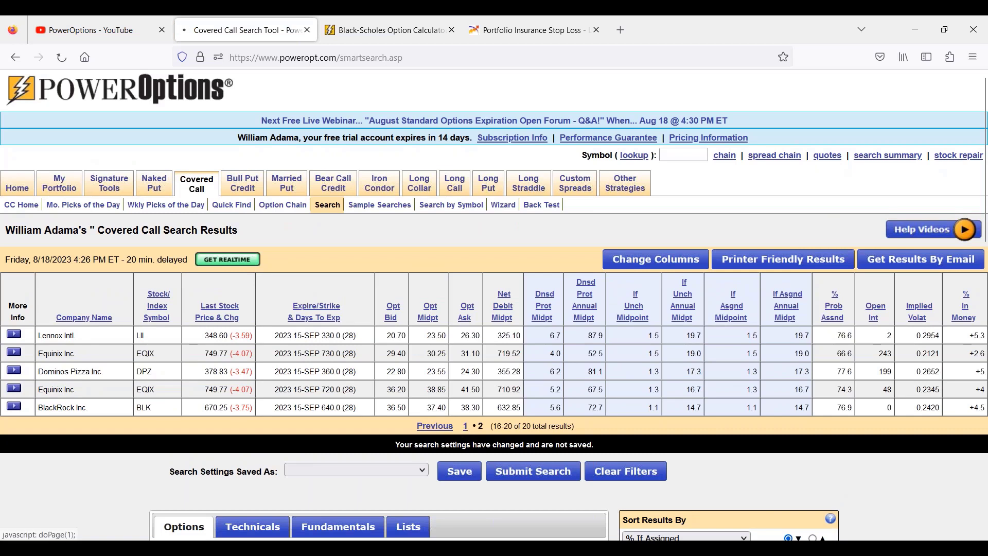
pyautogui.scroll(-2, 418, 402)
pyautogui.scroll(-1, 418, 401)
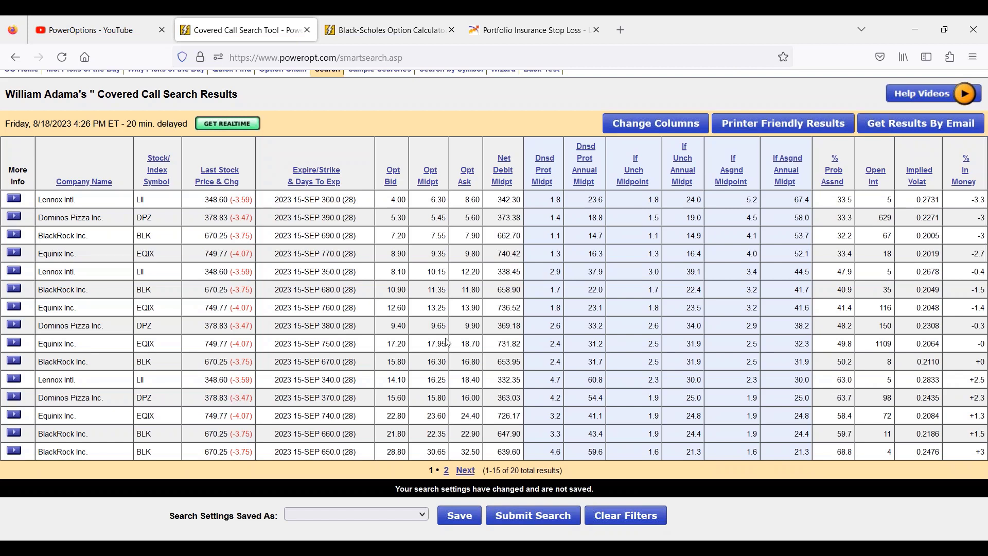
# Highlight % Time Value 1, then the -3.00 stock change, dividend yield 1 and ex-dividend settings
pyautogui.scroll(-7, 448, 343)
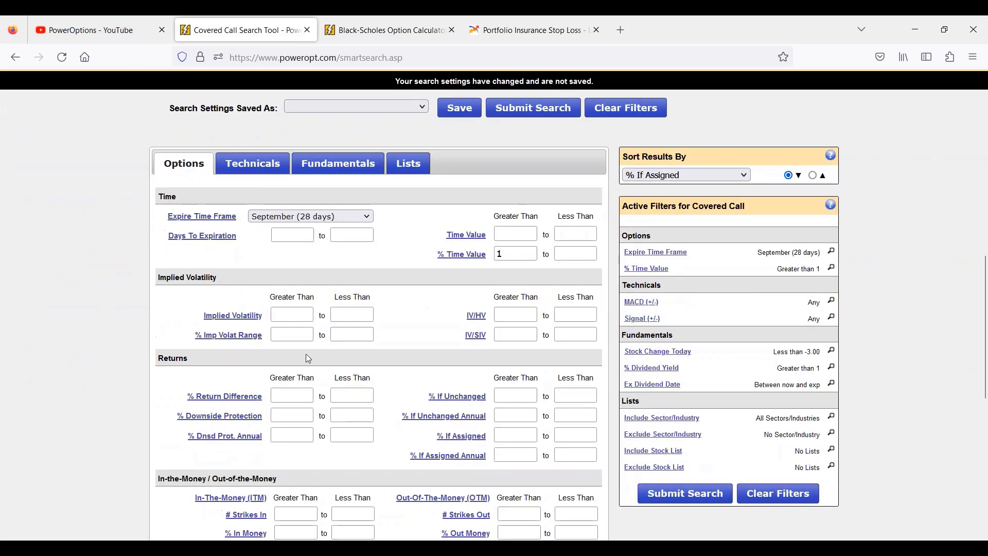
pyautogui.click(521, 255)
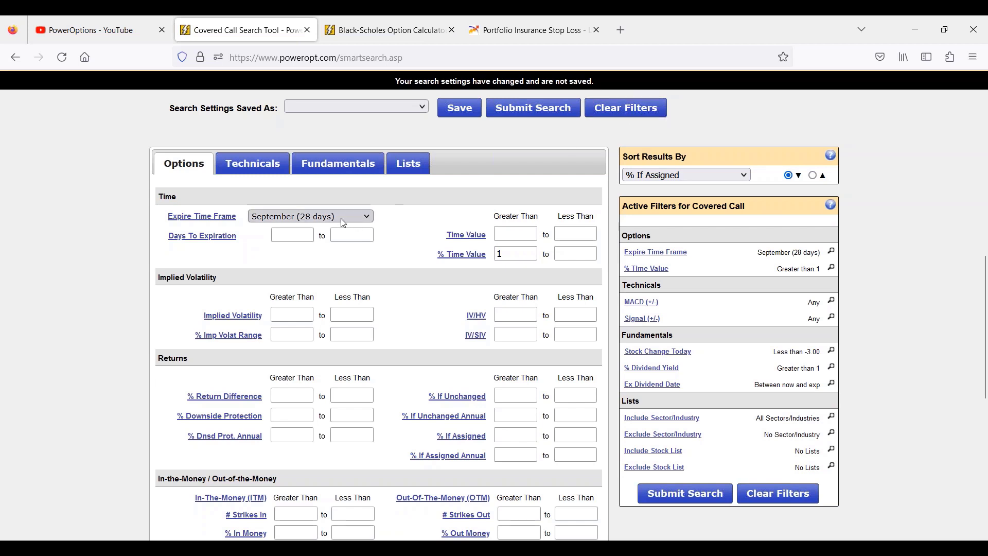
pyautogui.doubleClick(526, 258)
pyautogui.click(363, 173)
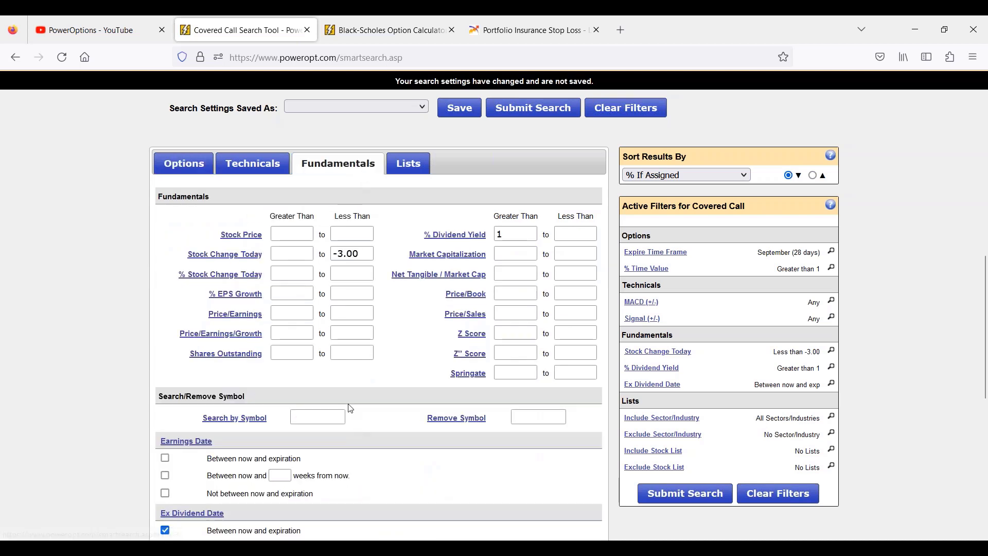
pyautogui.moveTo(361, 254); pyautogui.dragTo(322, 256)
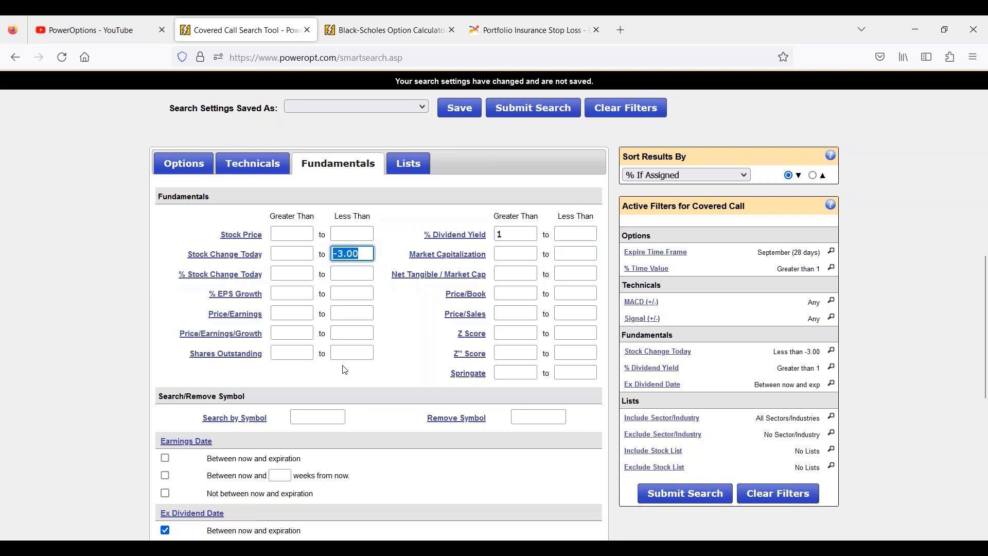
pyautogui.click(517, 232)
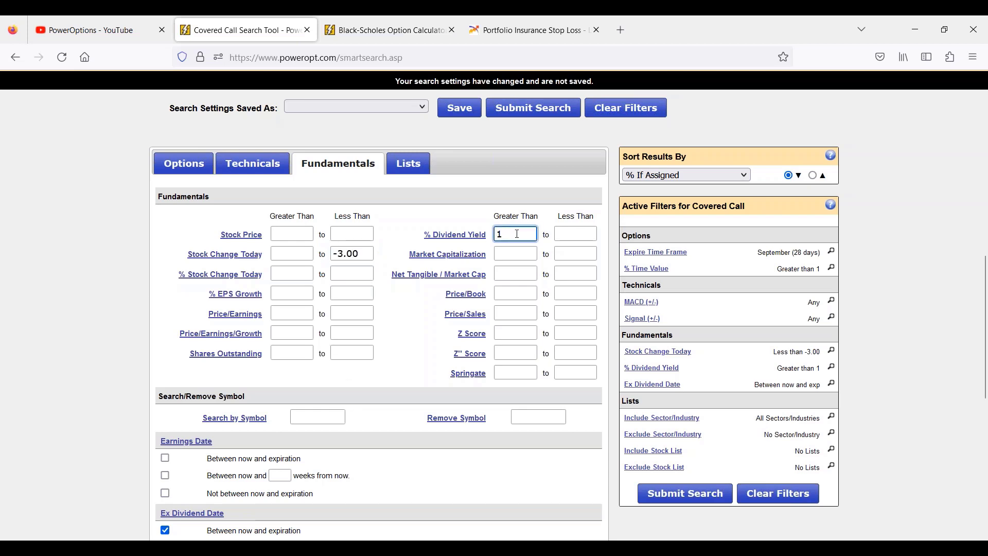
pyautogui.scroll(-3, 517, 234)
pyautogui.moveTo(205, 395); pyautogui.dragTo(334, 397)
pyautogui.scroll(3, 437, 503)
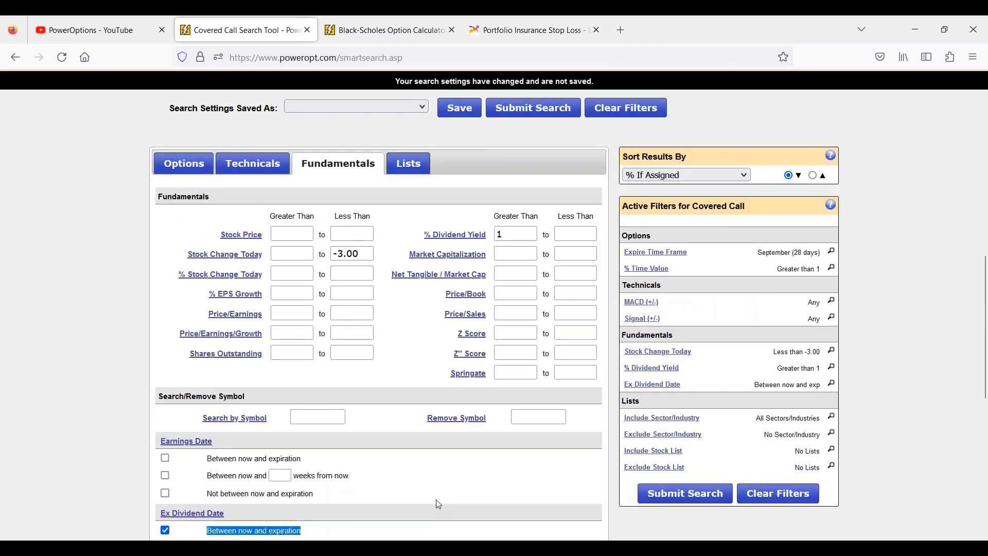
# Check the option volume, bid price and % in/out money minimums, then scroll up to the 20 results
pyautogui.click(178, 170)
pyautogui.scroll(-4, 476, 387)
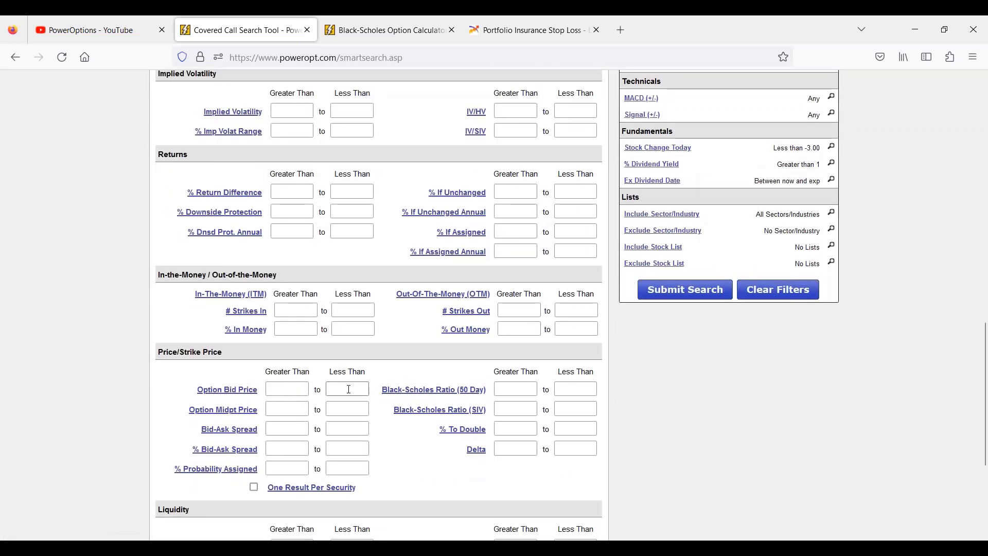
pyautogui.scroll(-4, 349, 390)
pyautogui.click(289, 343)
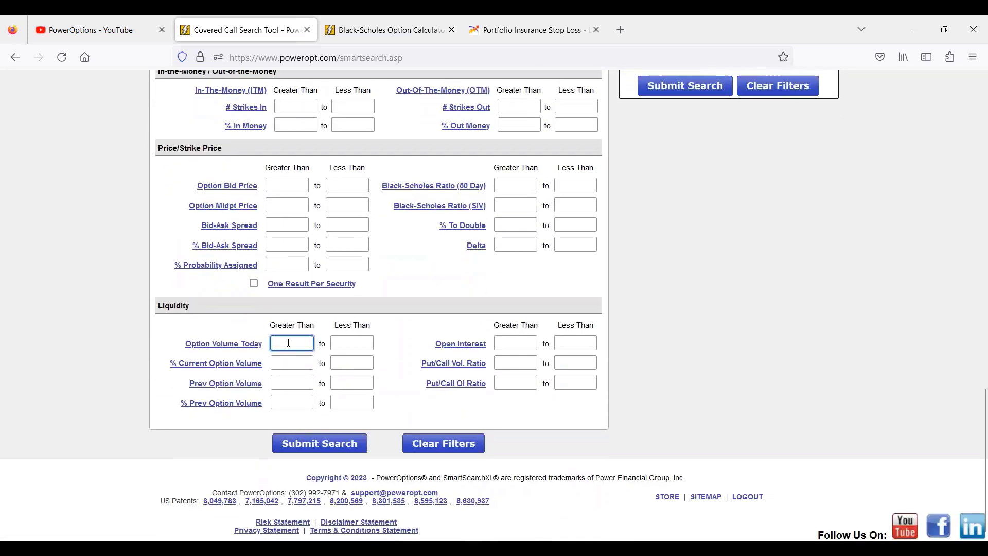
pyautogui.scroll(3, 289, 350)
pyautogui.click(287, 321)
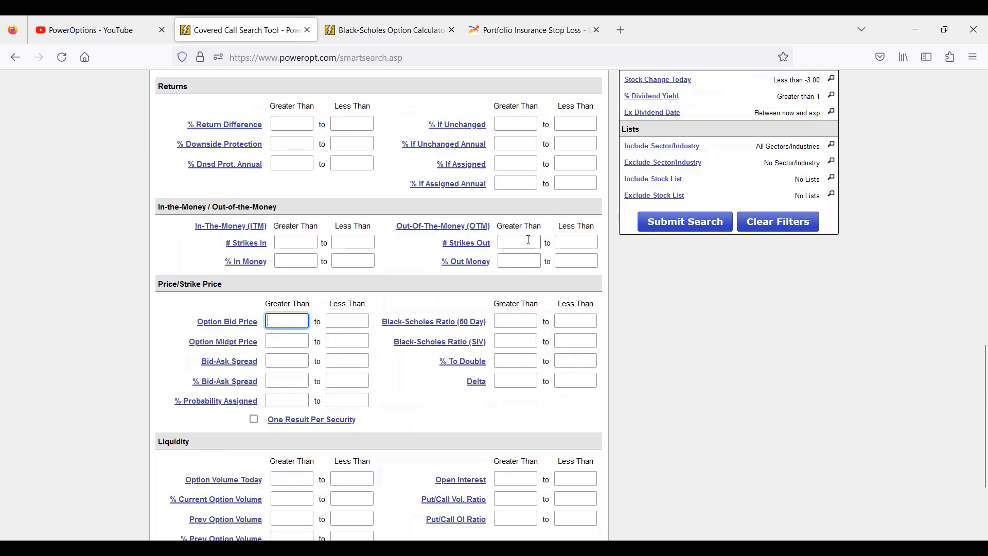
pyautogui.click(309, 261)
pyautogui.click(520, 261)
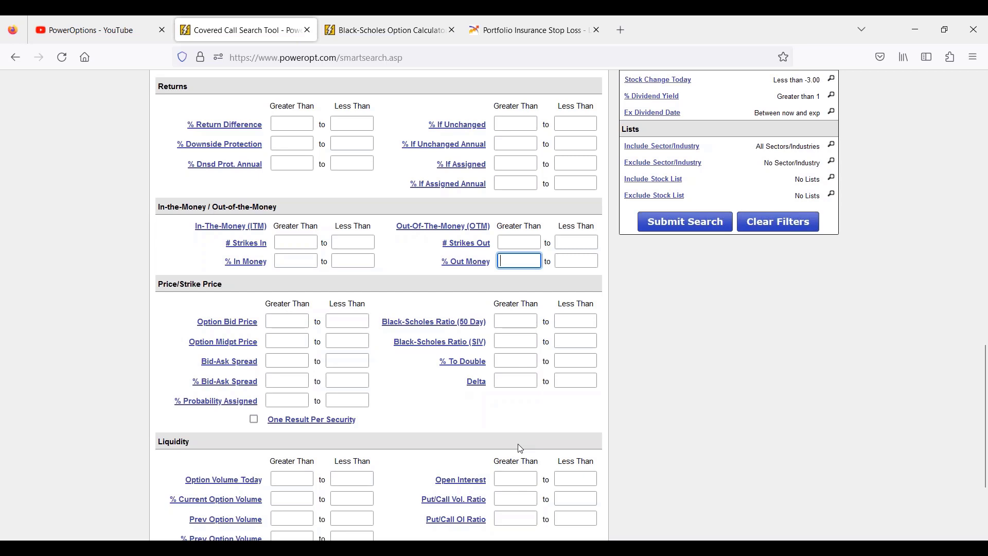
pyautogui.scroll(4, 520, 448)
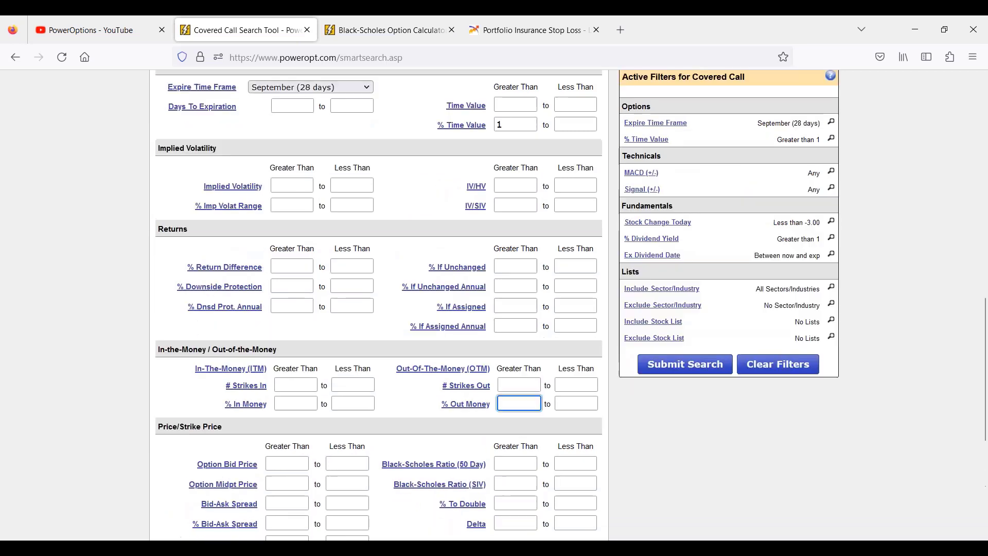
pyautogui.scroll(9, 619, 200)
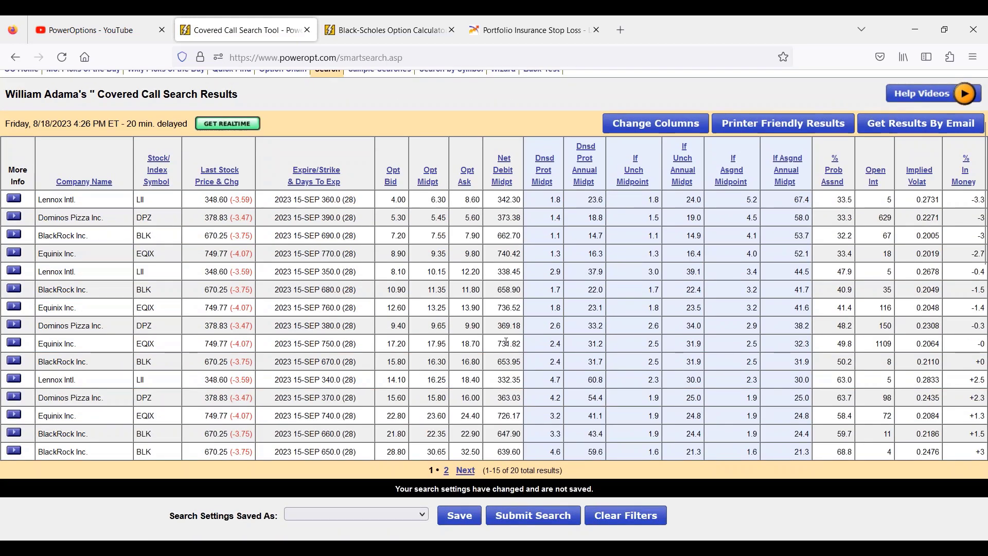
# Highlight the 'Less than -3.00' Stock Change Today entry in Active Filters
pyautogui.scroll(-3, 507, 342)
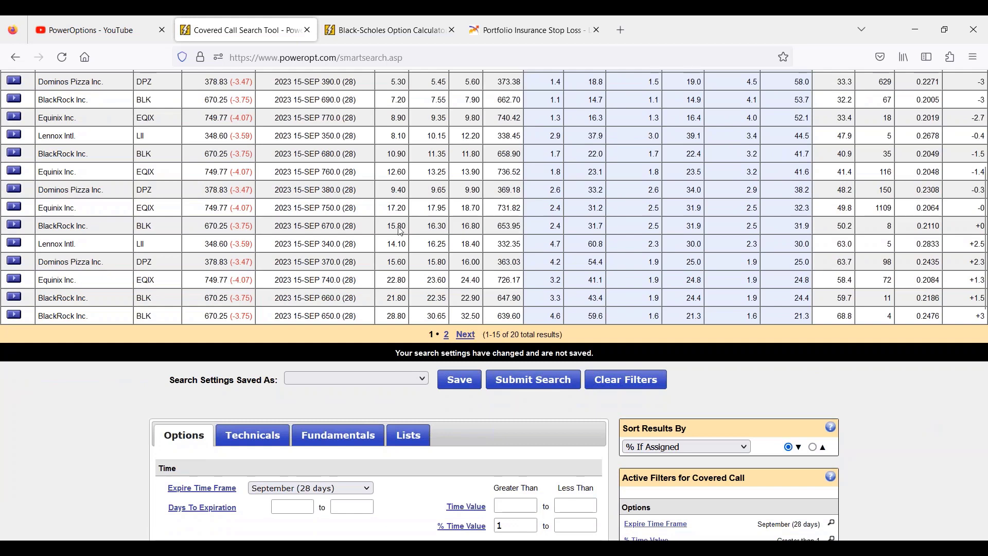
pyautogui.scroll(2, 412, 242)
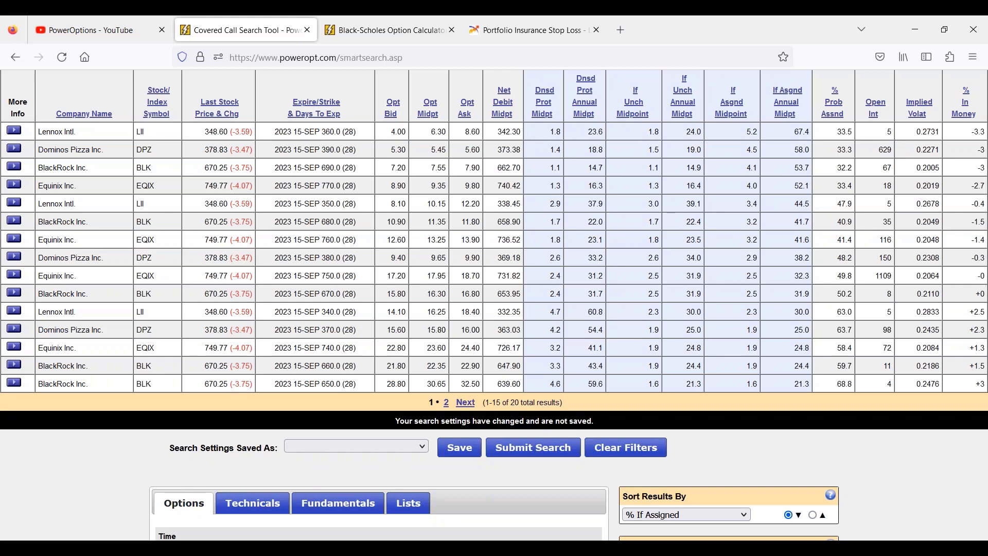
pyautogui.scroll(-8, 587, 208)
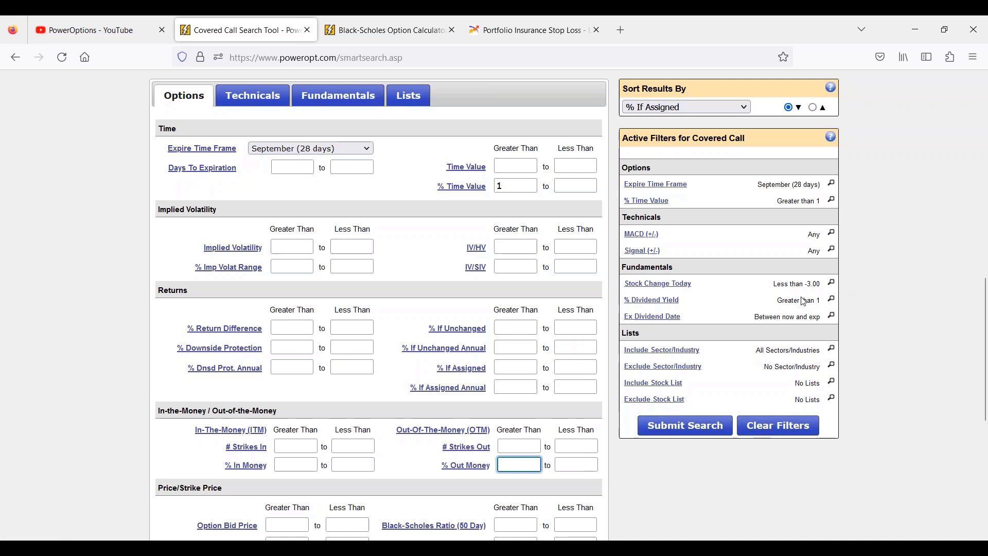
pyautogui.moveTo(772, 284); pyautogui.dragTo(824, 286)
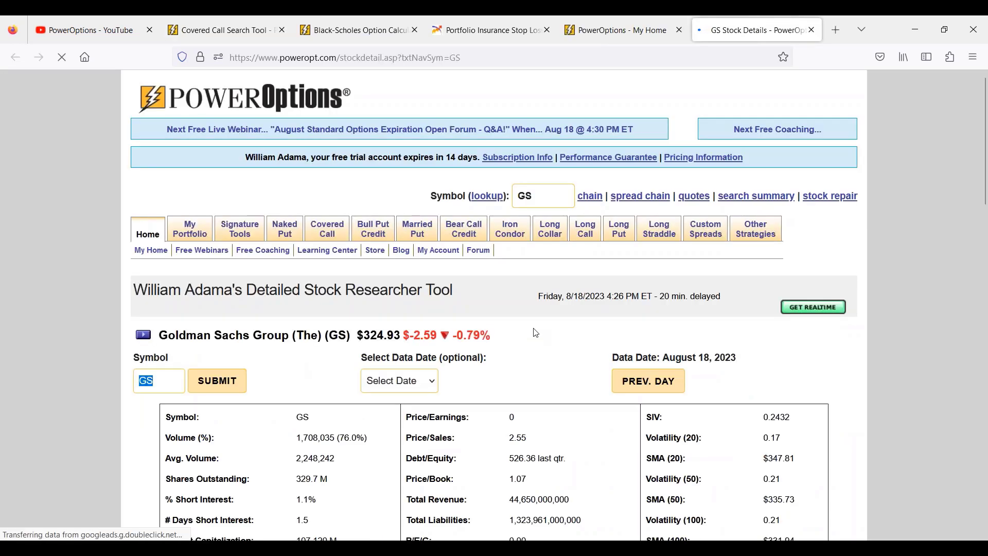
# Highlight Goldman Sachs' last price of $324.93, down $2.59, then reload the page
pyautogui.scroll(-6, 532, 331)
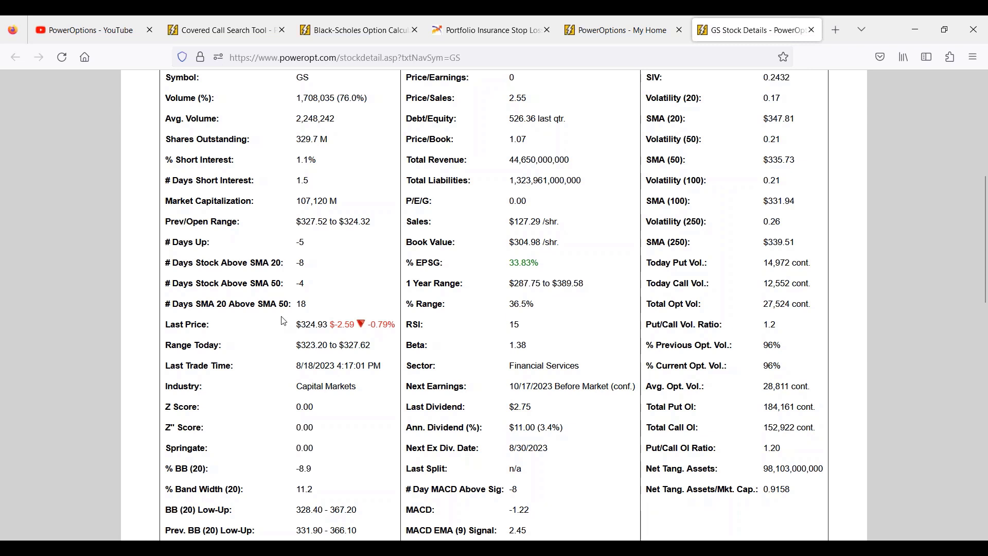
pyautogui.moveTo(284, 321); pyautogui.dragTo(396, 326)
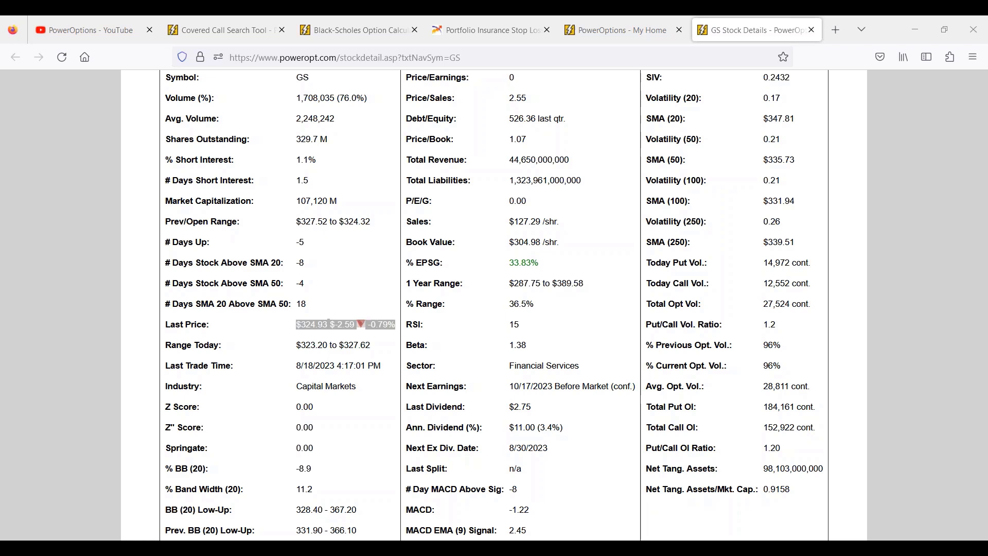
pyautogui.press('F5')
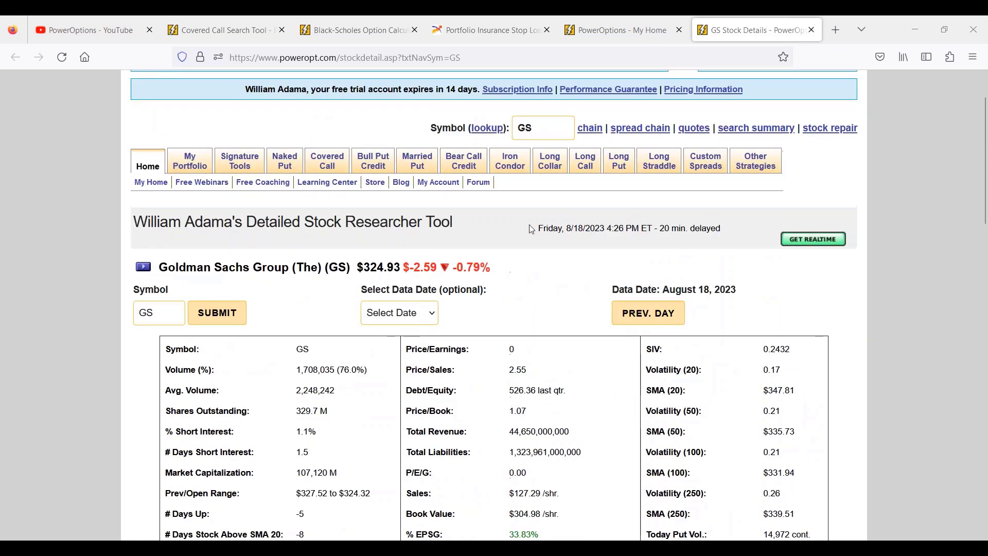
# Delete the GS ticker from the Symbol box to look up another stock
pyautogui.moveTo(464, 161)
pyautogui.write('K')
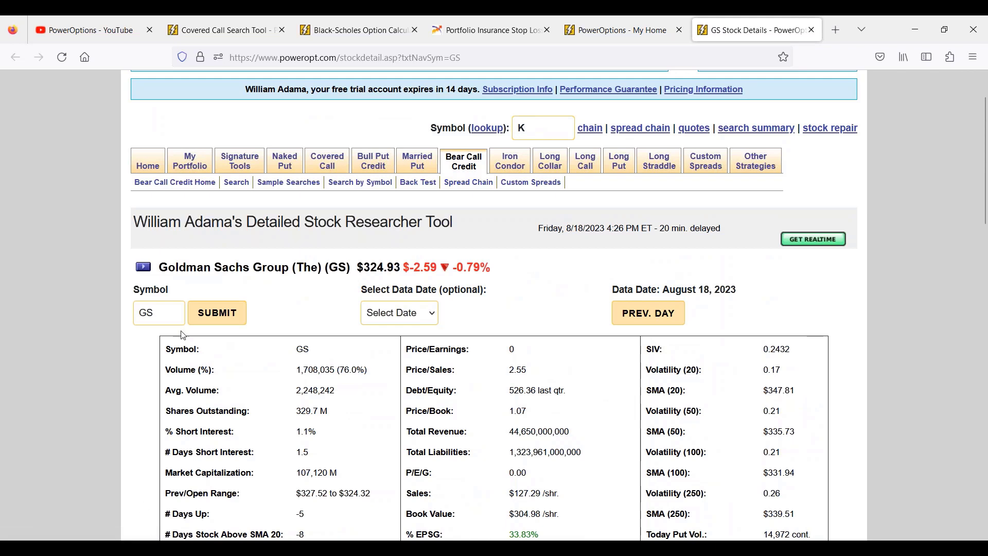
pyautogui.moveTo(158, 313); pyautogui.dragTo(115, 309)
pyautogui.press('BackSpace')
# Look up Coca-Cola (KO) details and note its next ex-dividend date of 9/14/2023
pyautogui.write('KO')
pyautogui.click(217, 313)
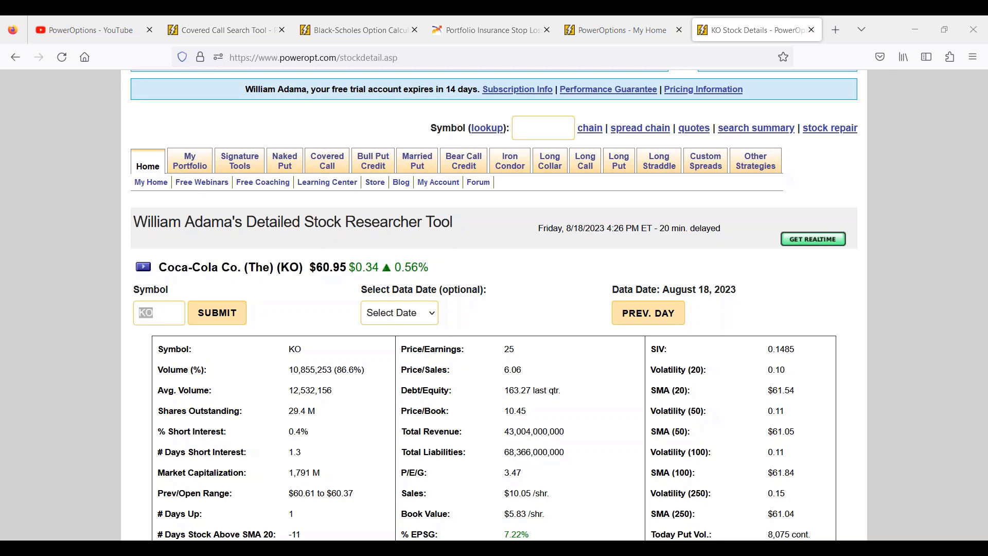
pyautogui.scroll(-6, 515, 260)
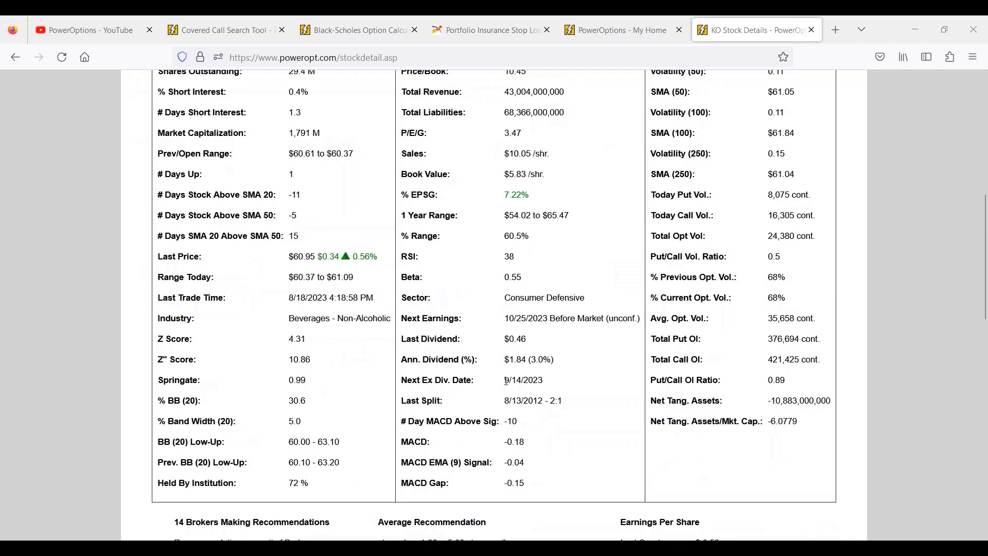
pyautogui.moveTo(503, 381); pyautogui.dragTo(571, 386)
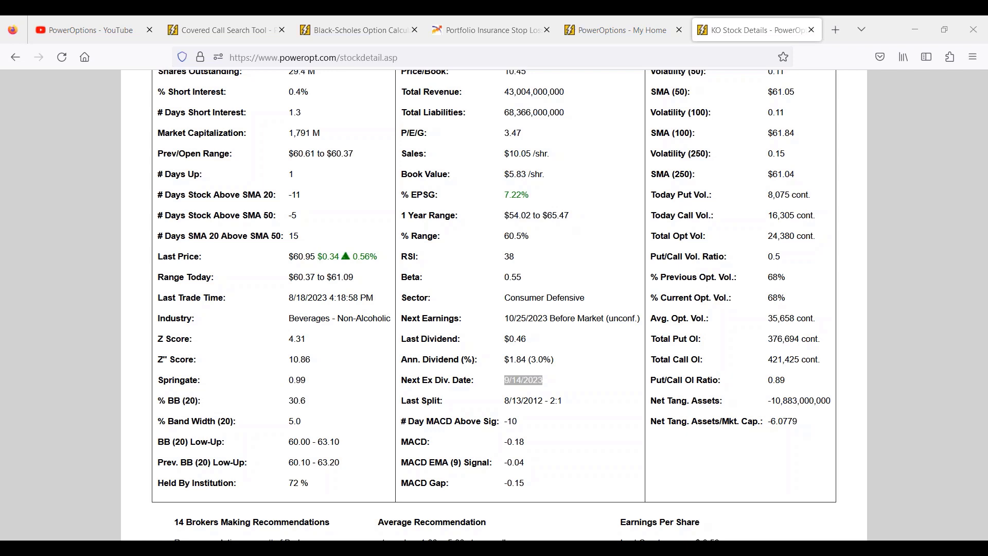
pyautogui.scroll(4, 577, 260)
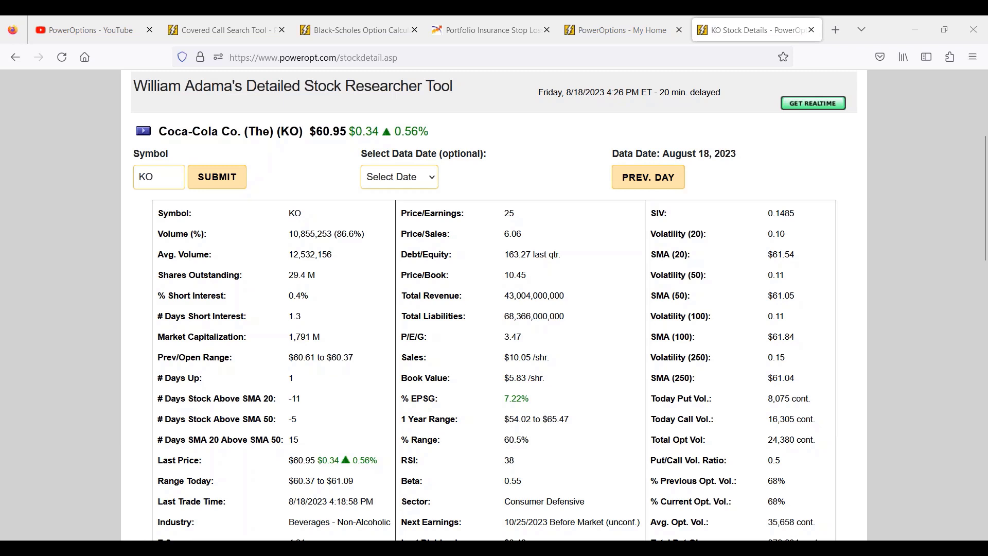
pyautogui.scroll(2, 493, 305)
# Change the Fundamentals Stock Change Today limit from -3.00 to -2.00 and resubmit the covered call search
pyautogui.click(245, 31)
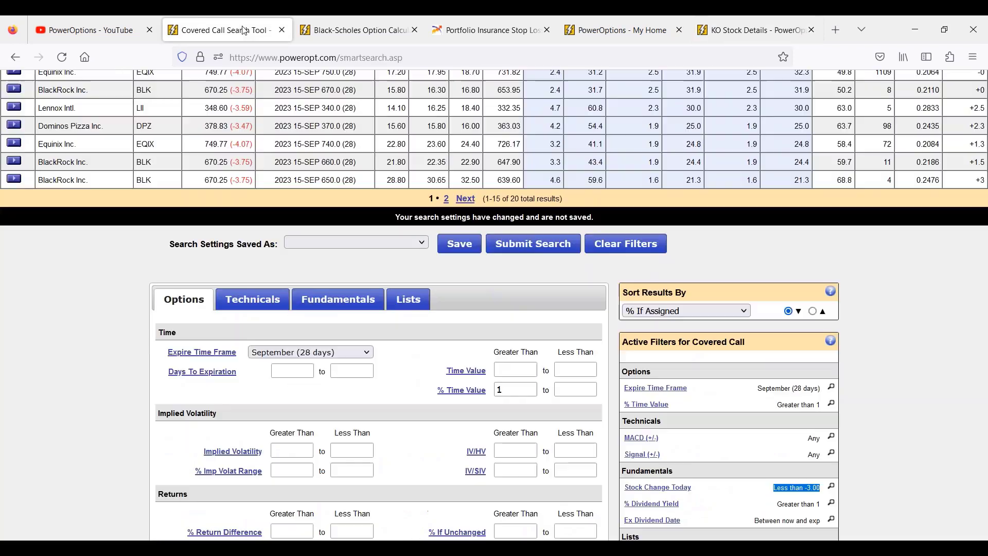
pyautogui.scroll(-4, 309, 352)
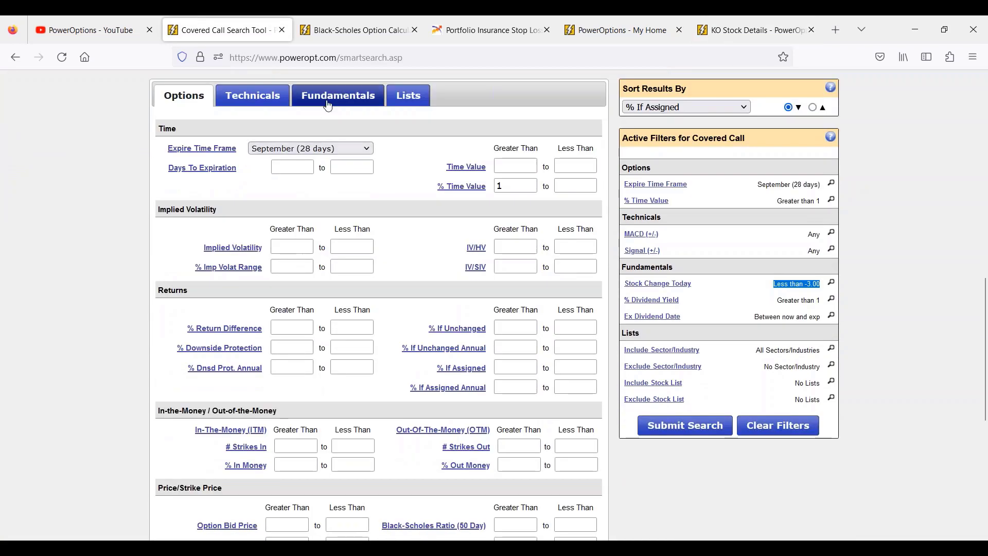
pyautogui.click(328, 100)
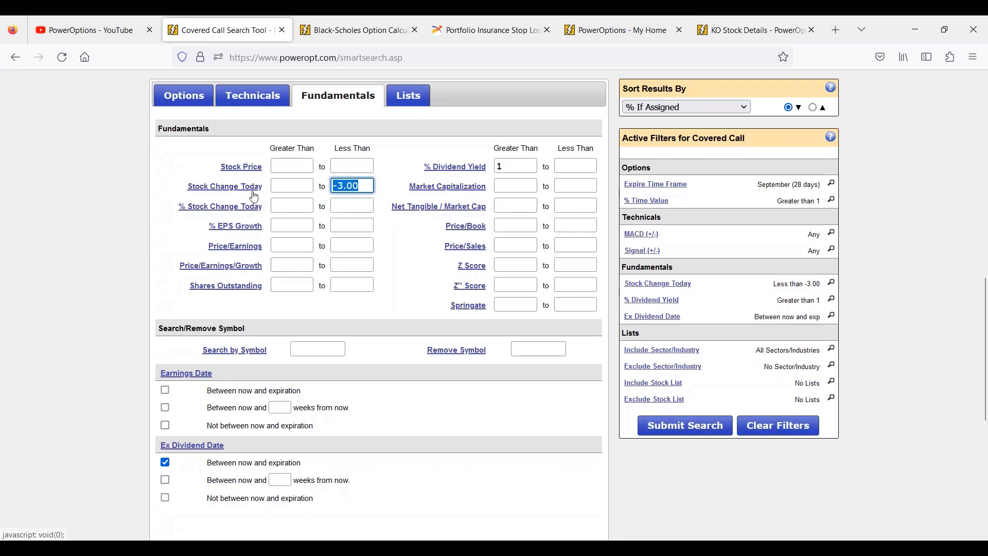
pyautogui.press('BackSpace')
pyautogui.write('-2.00')
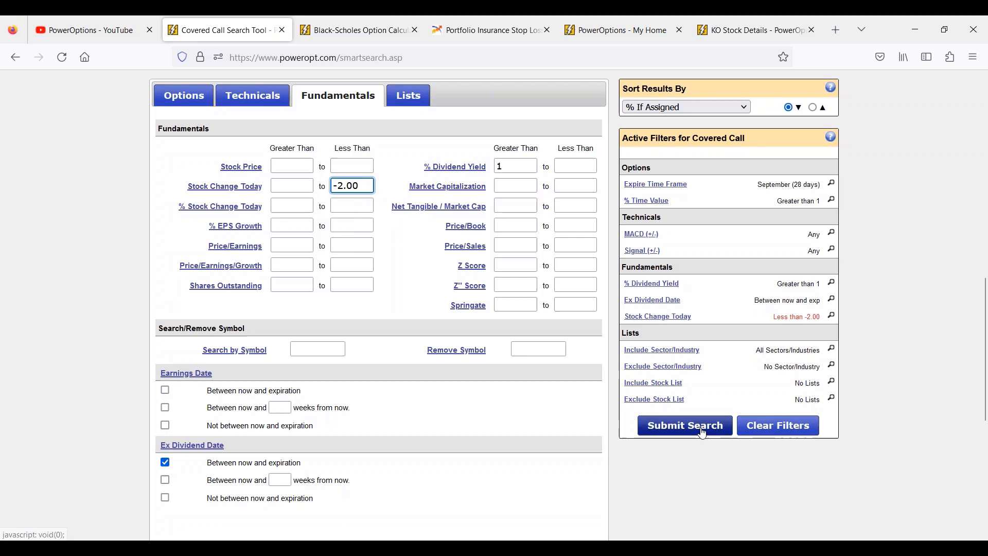
pyautogui.click(674, 425)
# Highlight the Goldman Sachs September 335 call among the 25 covered call results
pyautogui.scroll(-3, 494, 360)
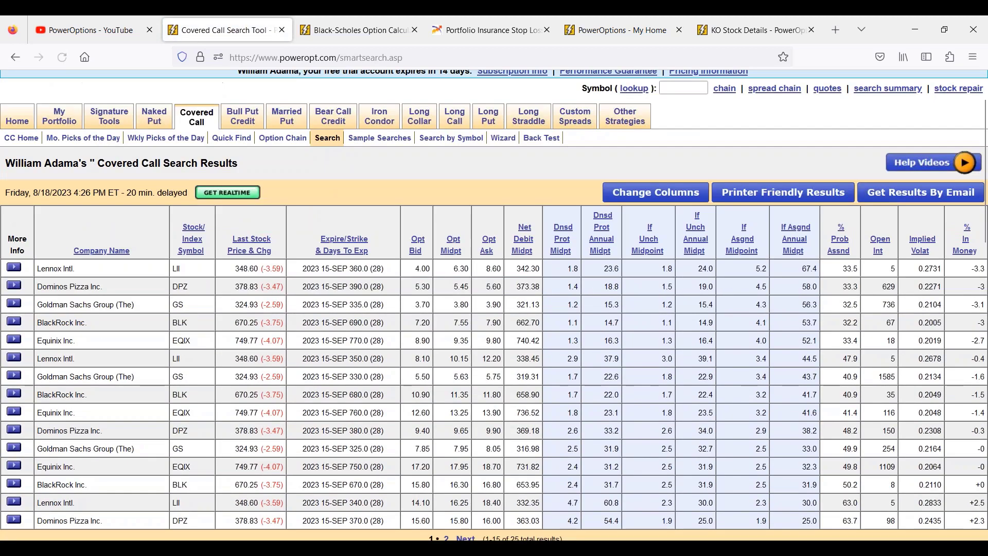
pyautogui.moveTo(83, 236); pyautogui.dragTo(412, 243)
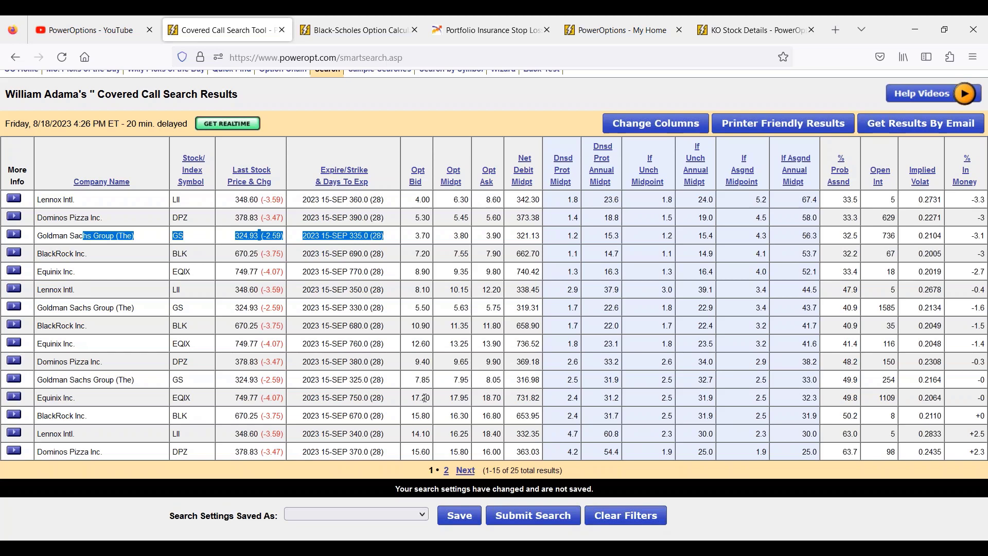
pyautogui.scroll(3, 425, 398)
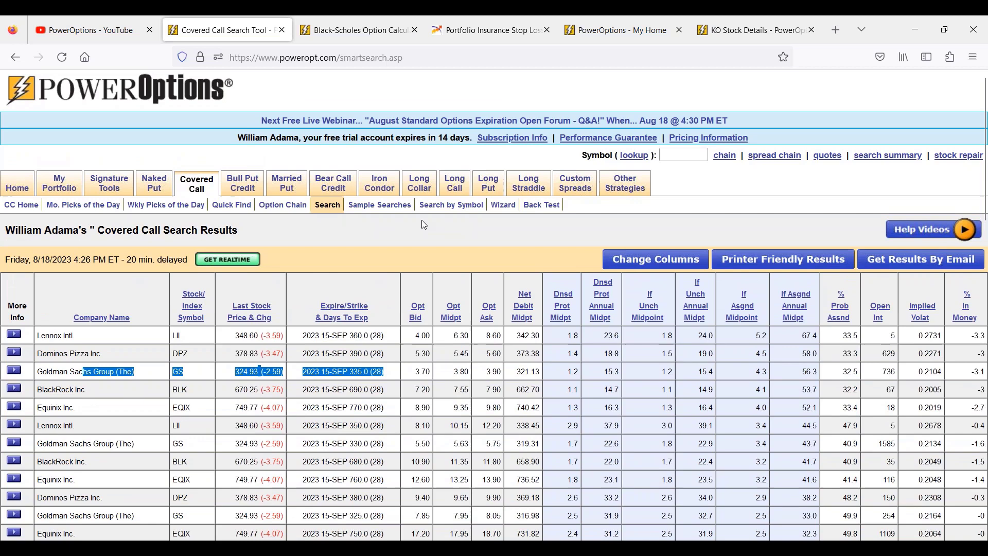
pyautogui.click(752, 30)
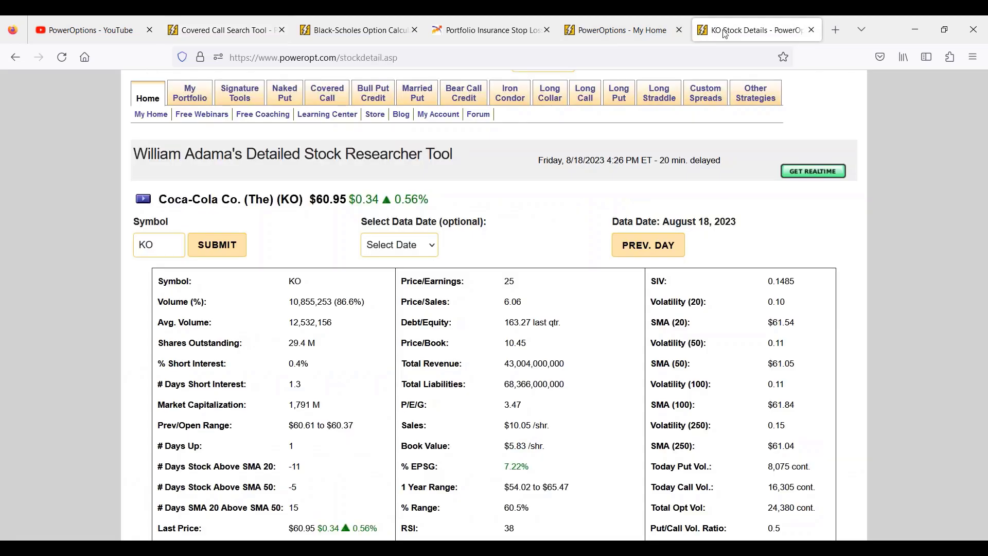
pyautogui.scroll(5, 549, 216)
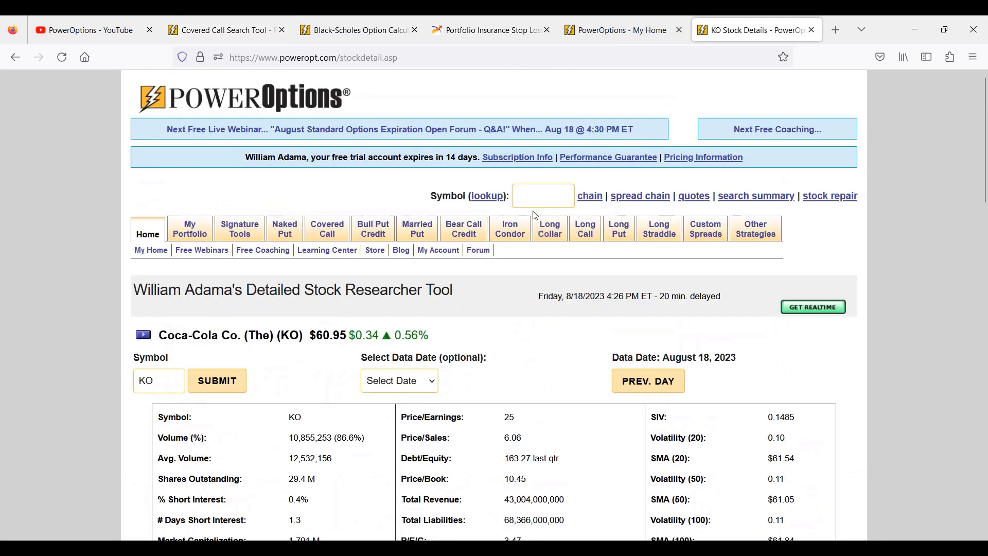
pyautogui.write('GS')
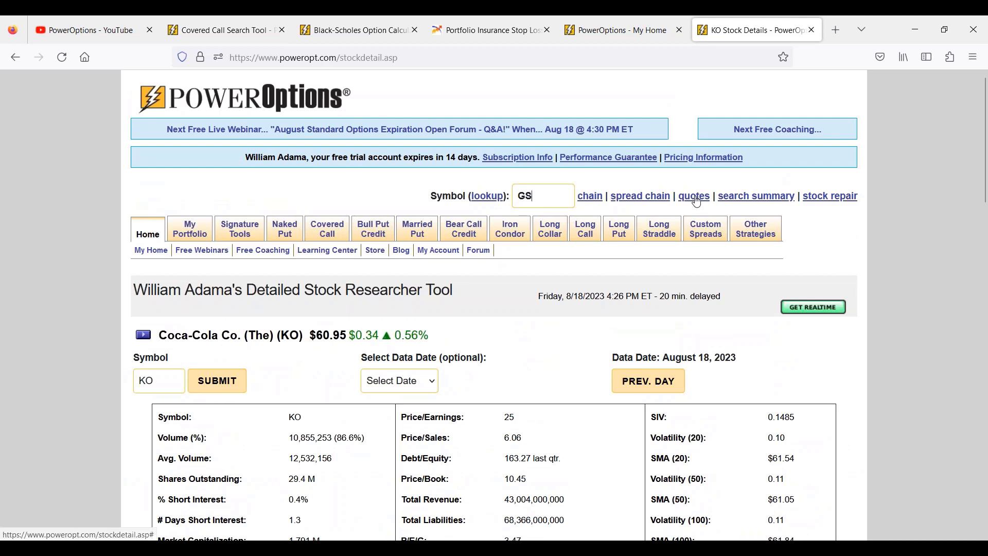
pyautogui.click(694, 197)
pyautogui.scroll(-5, 673, 225)
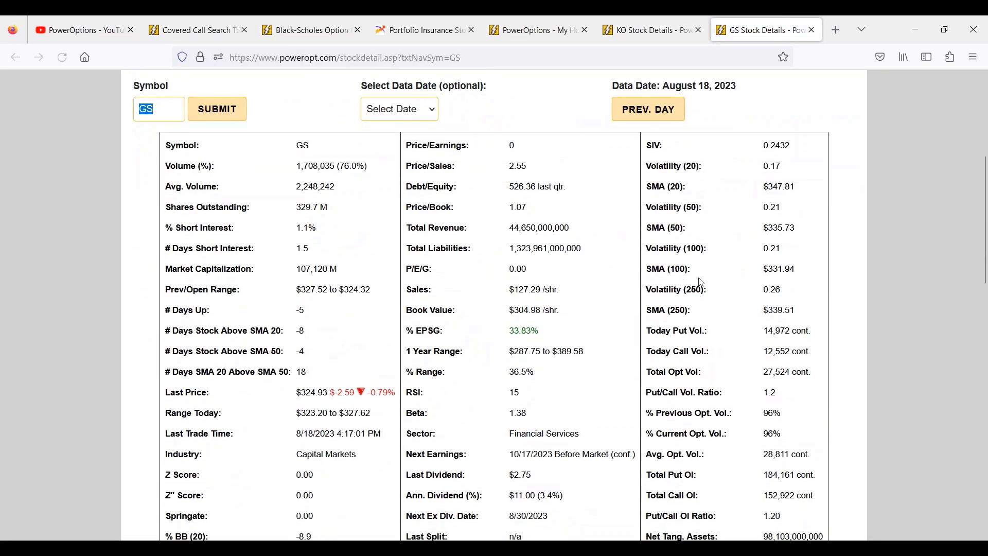
pyautogui.moveTo(647, 206); pyautogui.dragTo(792, 211)
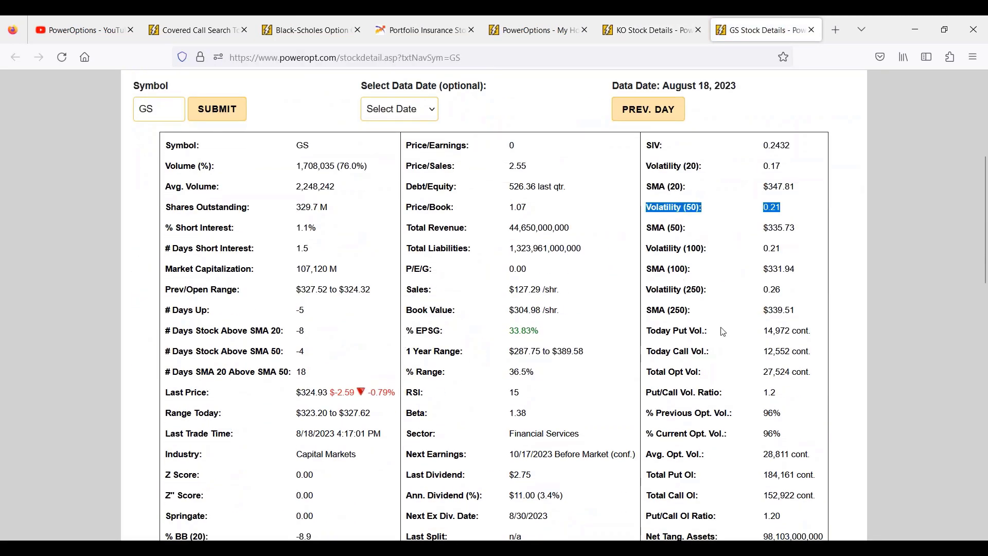
pyautogui.scroll(-1, 617, 314)
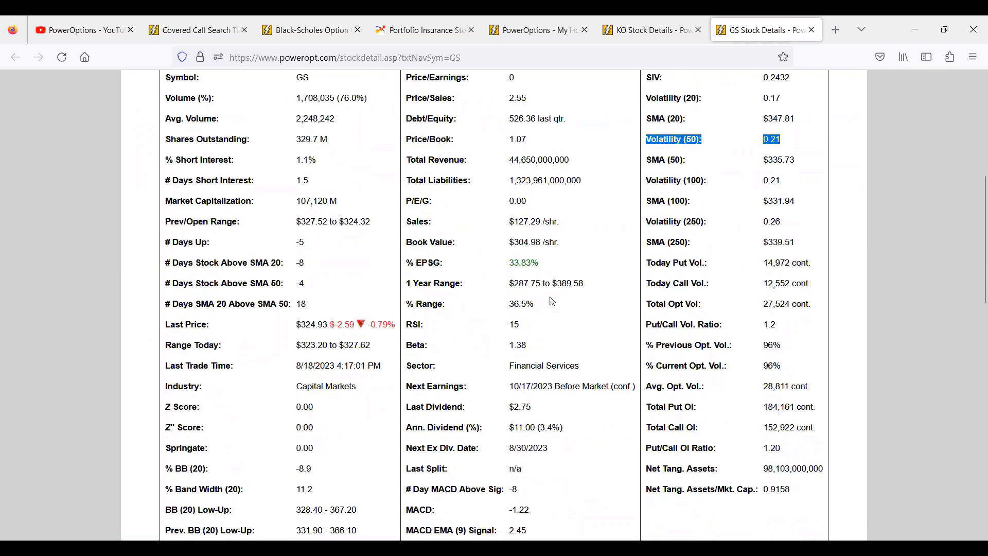
pyautogui.click(502, 270)
pyautogui.moveTo(510, 284); pyautogui.dragTo(615, 302)
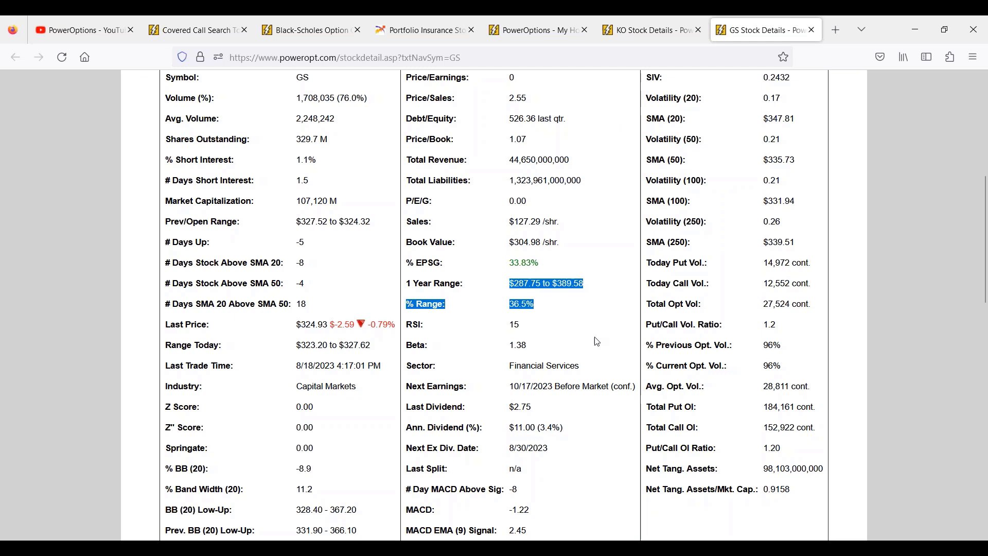
pyautogui.moveTo(297, 324); pyautogui.dragTo(395, 325)
pyautogui.scroll(-3, 397, 370)
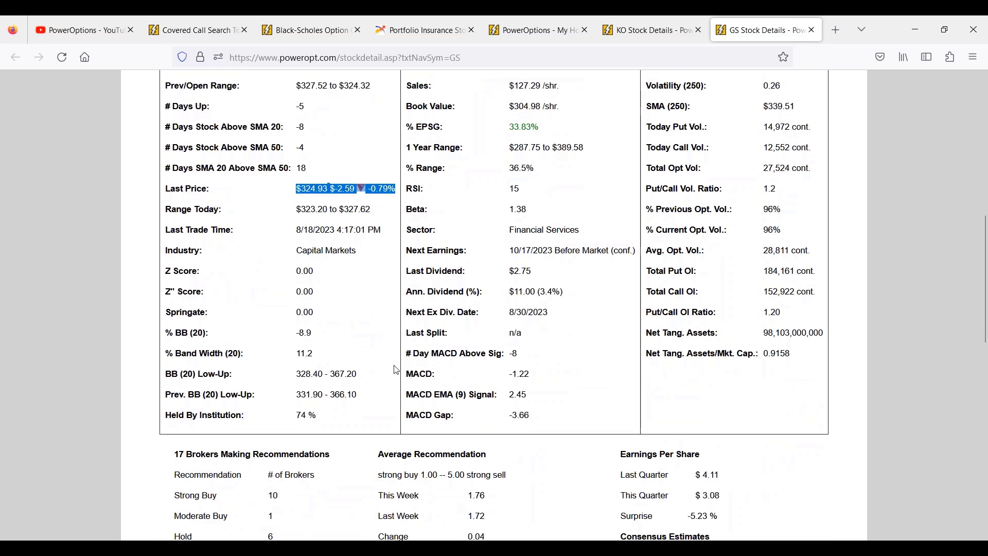
pyautogui.moveTo(446, 355); pyautogui.dragTo(561, 363)
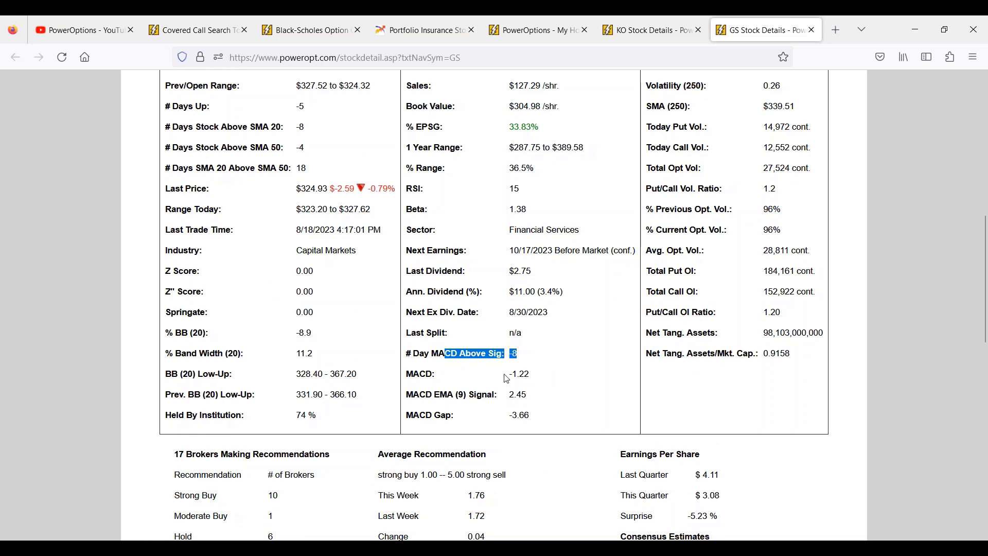
pyautogui.scroll(6, 529, 375)
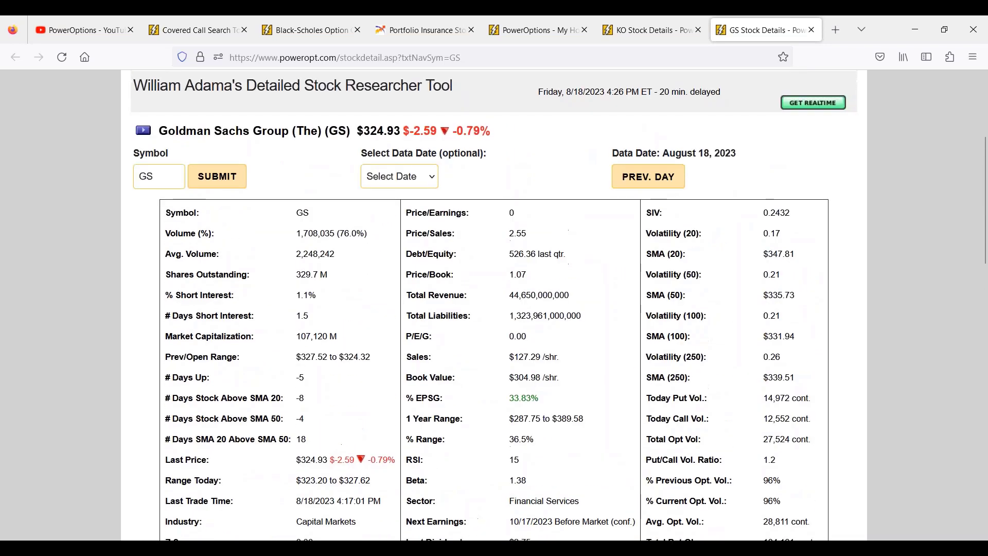
pyautogui.scroll(-4, 532, 374)
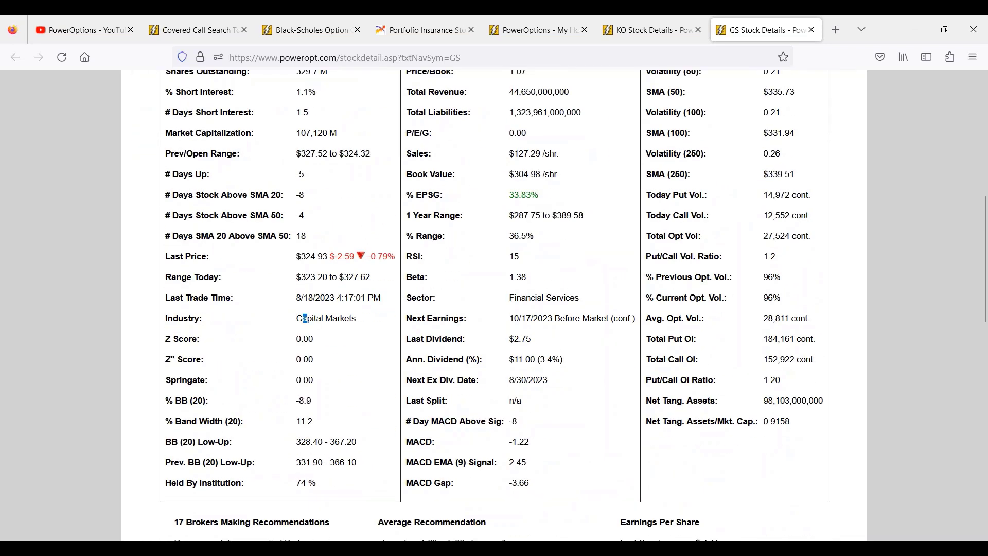
pyautogui.moveTo(303, 318); pyautogui.dragTo(373, 349)
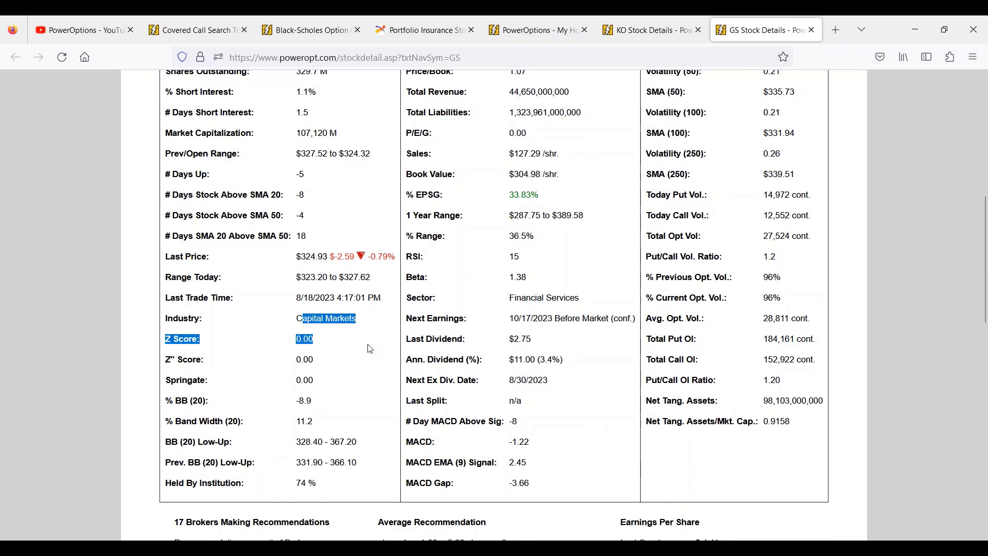
# Remove the -2.00 Stock Change Today limit and set % Stock Change Today less than -1
pyautogui.click(217, 36)
pyautogui.scroll(-10, 350, 255)
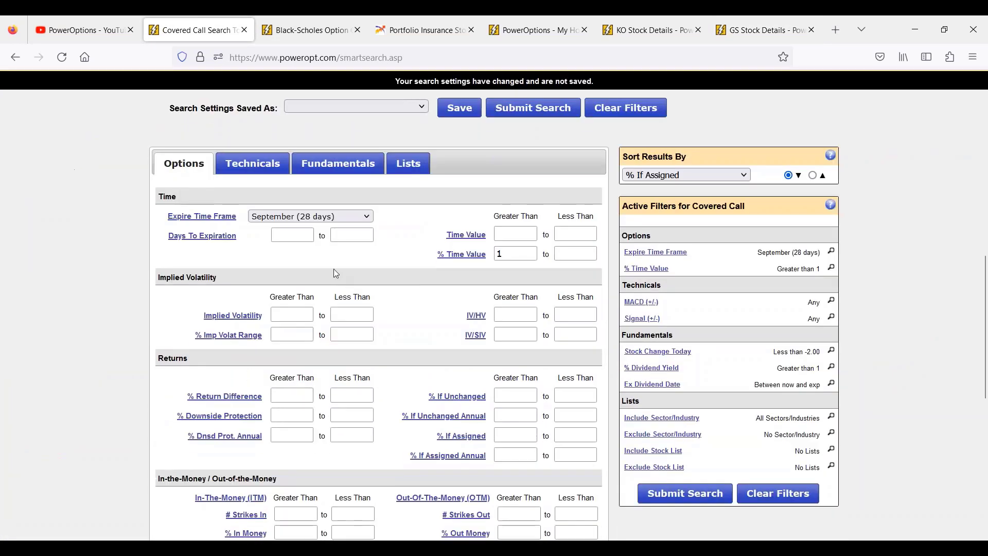
pyautogui.click(338, 163)
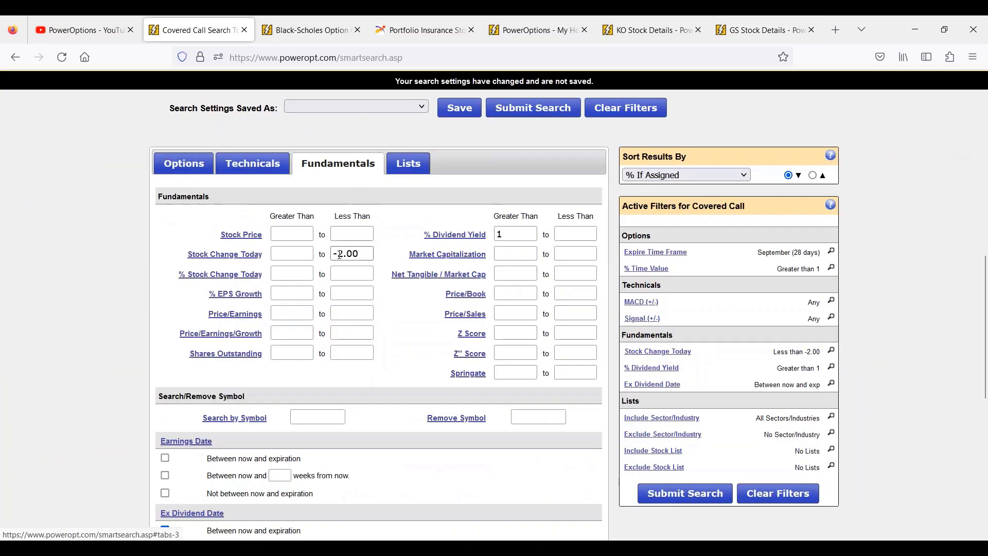
pyautogui.click(256, 254)
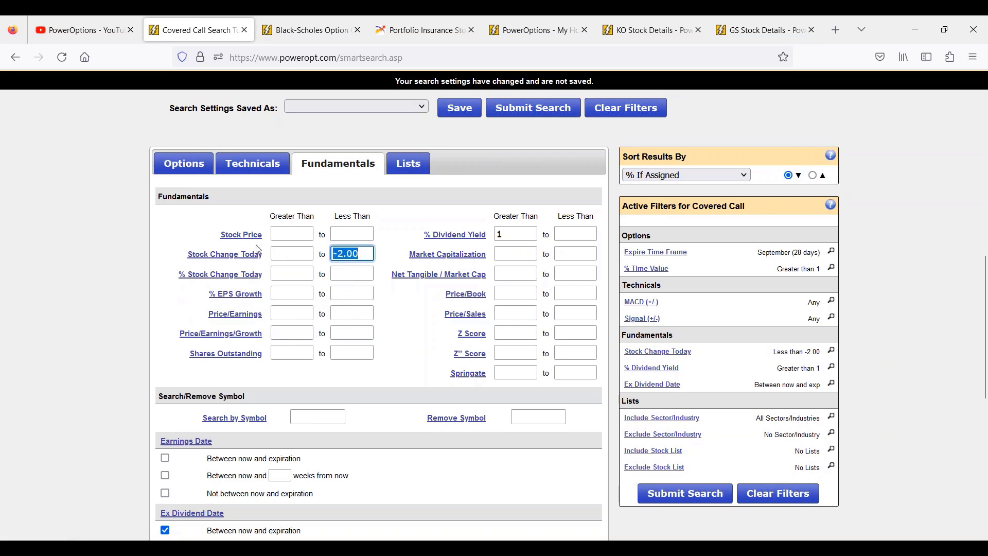
pyautogui.press('BackSpace')
pyautogui.click(350, 271)
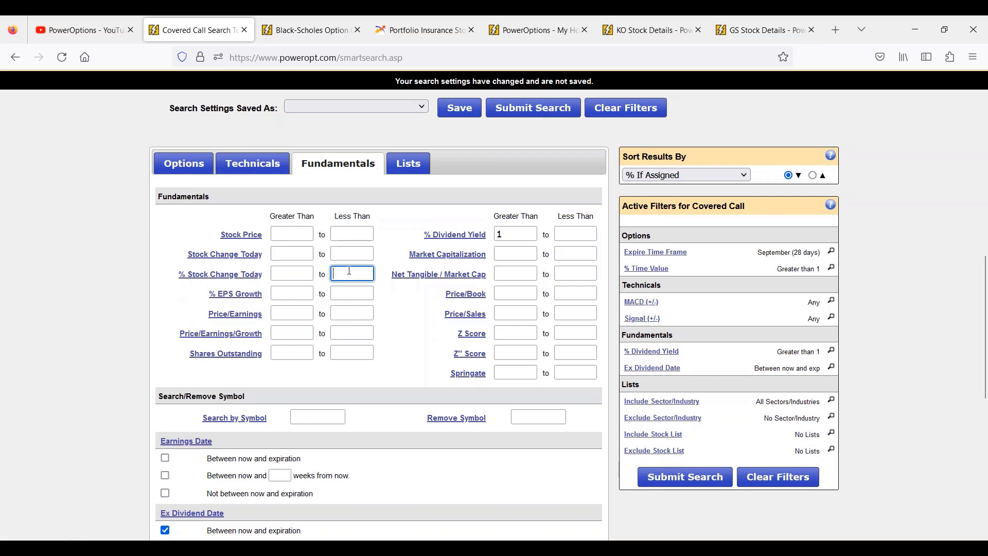
pyautogui.write('-1')
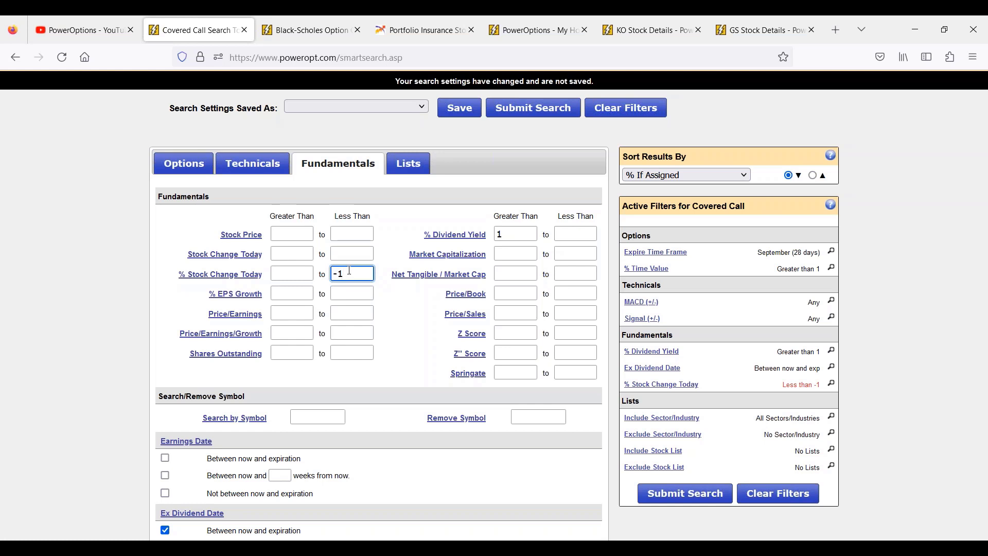
pyautogui.moveTo(228, 281)
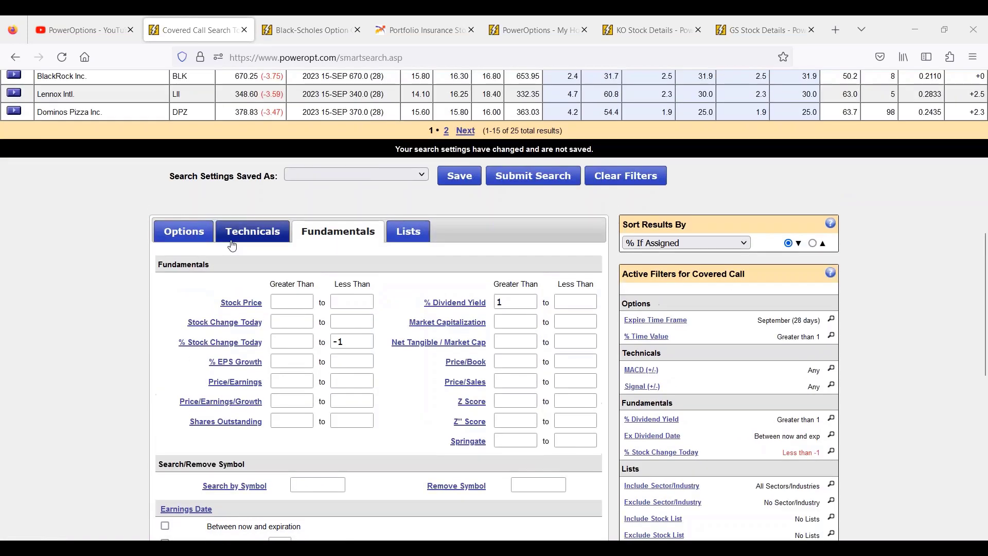
pyautogui.click(206, 231)
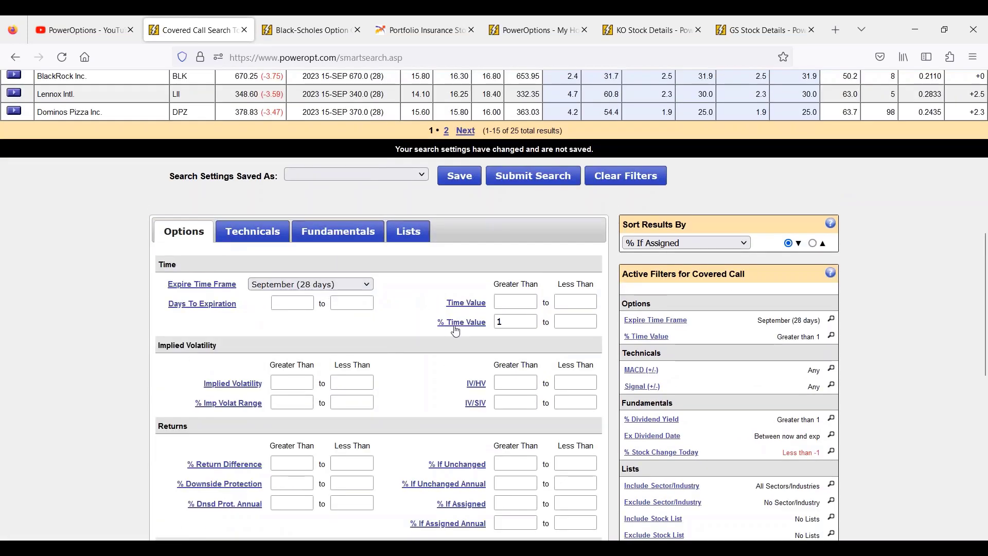
pyautogui.click(502, 322)
pyautogui.scroll(-3, 492, 350)
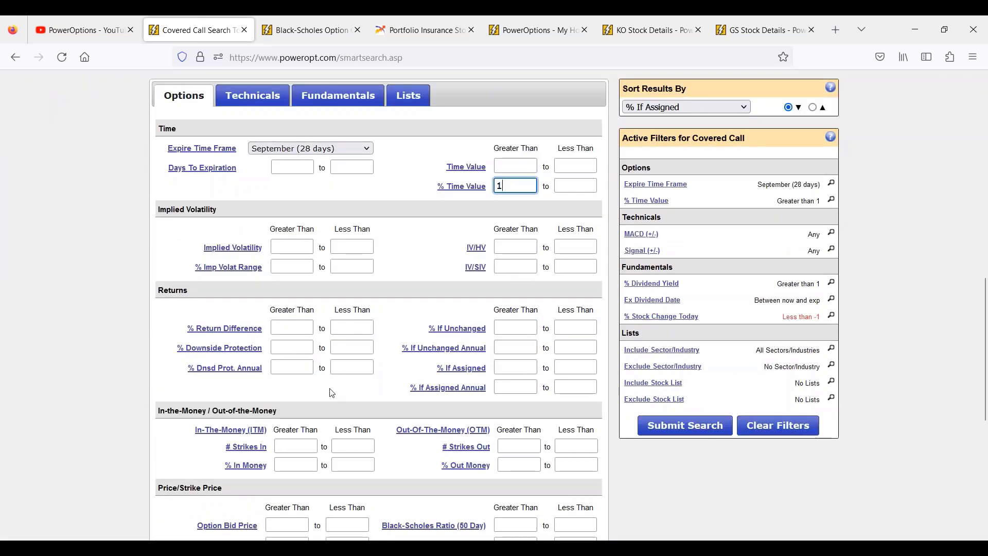
pyautogui.click(338, 96)
pyautogui.click(510, 165)
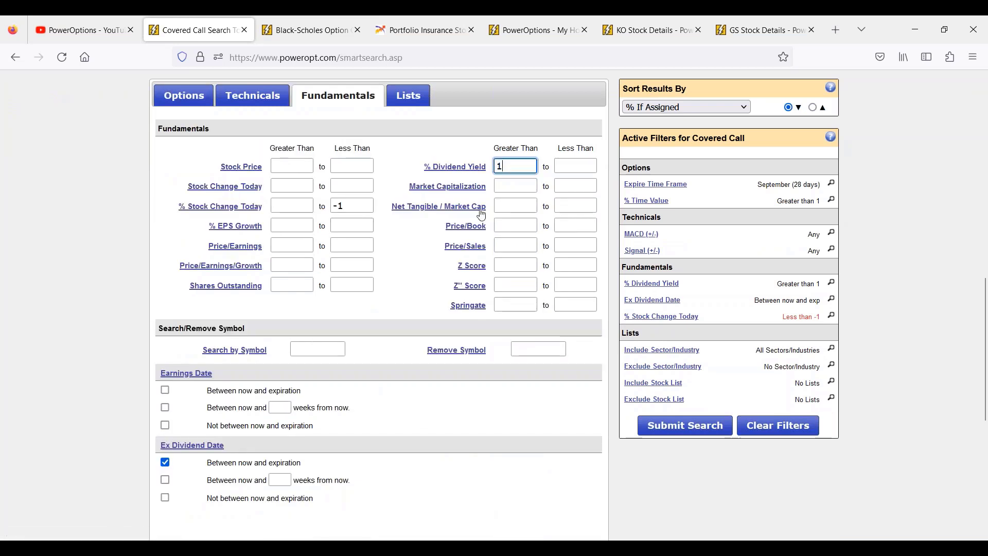
pyautogui.scroll(-2, 355, 239)
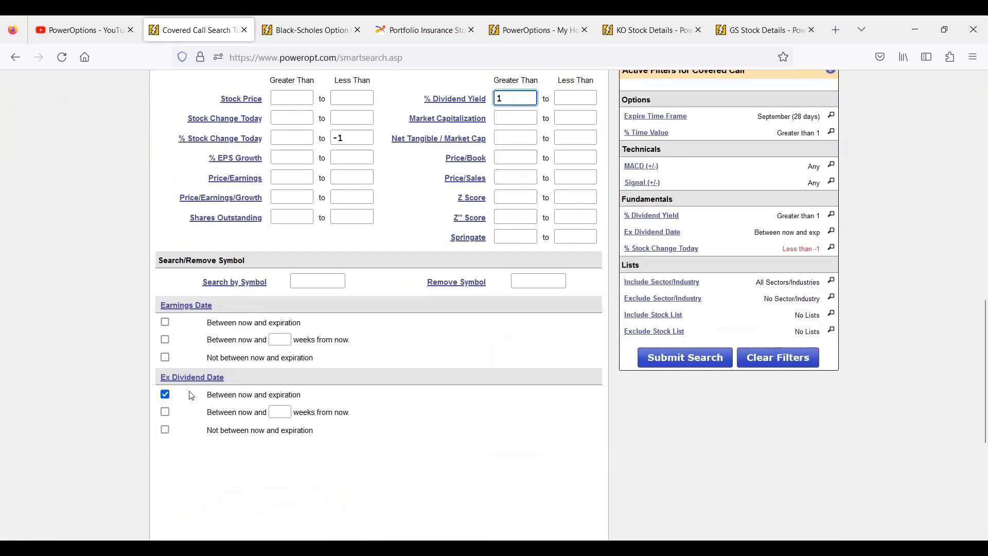
pyautogui.moveTo(190, 395); pyautogui.dragTo(357, 402)
pyautogui.scroll(2, 401, 421)
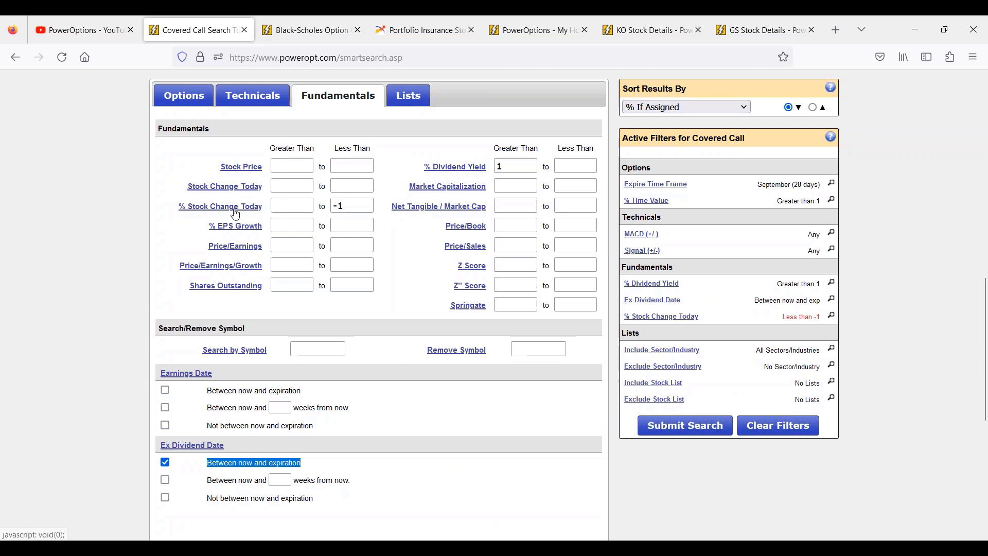
pyautogui.moveTo(236, 215)
pyautogui.moveTo(242, 191)
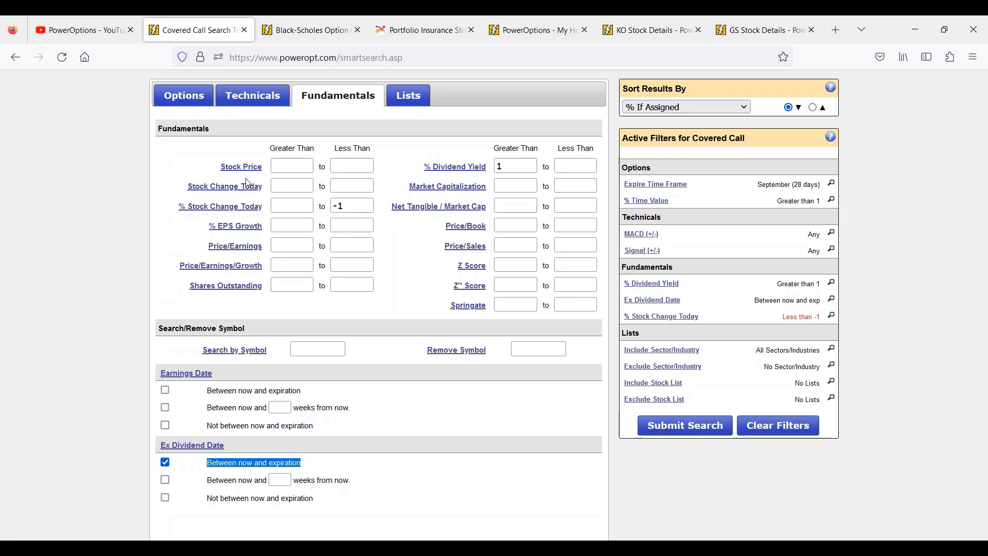
pyautogui.scroll(4, 248, 183)
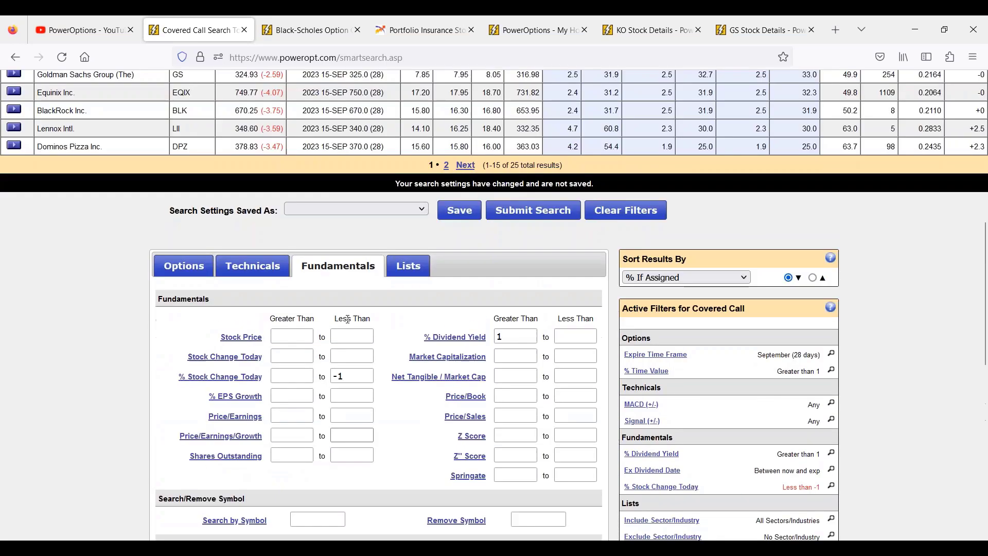
pyautogui.scroll(6, 621, 170)
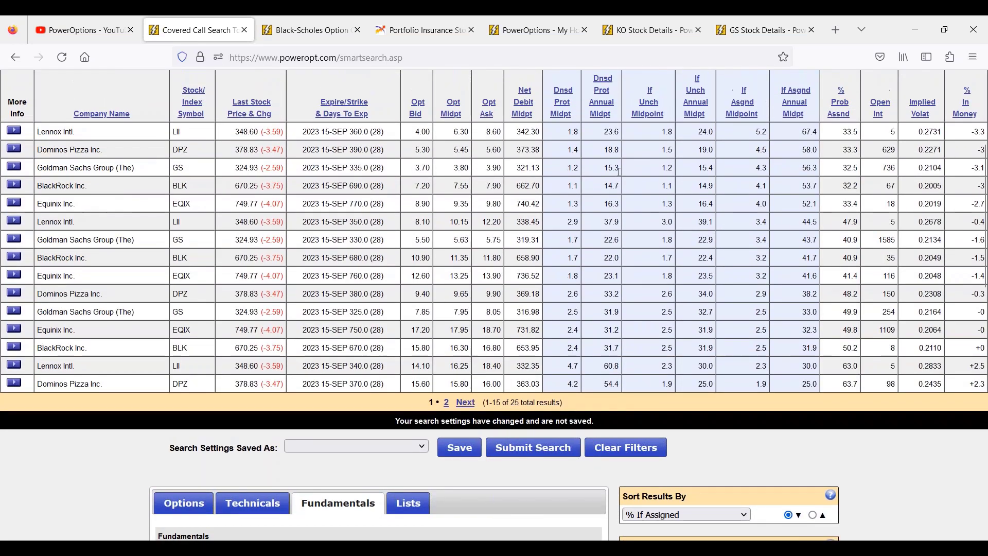
pyautogui.scroll(1, 362, 233)
pyautogui.scroll(1, 362, 233)
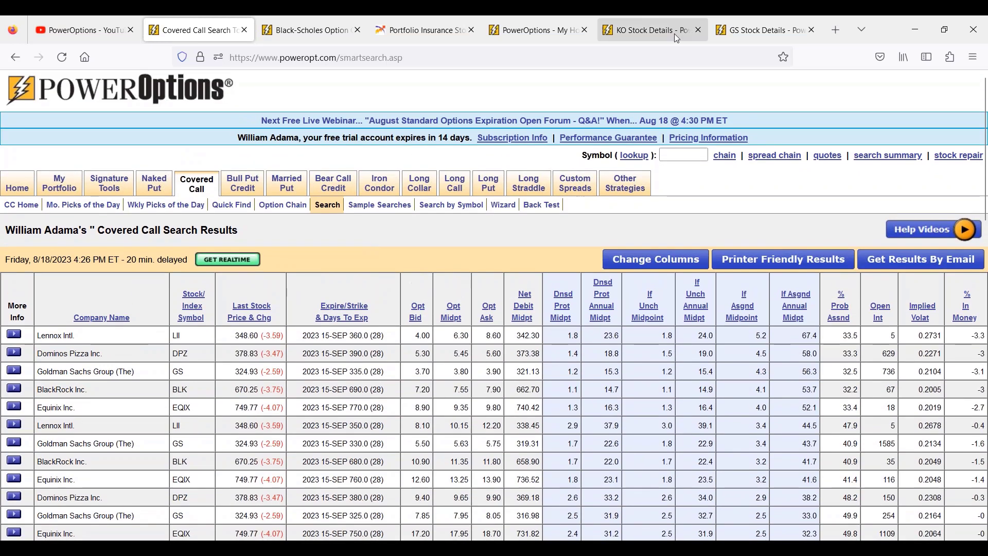
pyautogui.click(670, 31)
pyautogui.scroll(-4, 382, 357)
pyautogui.scroll(-3, 382, 358)
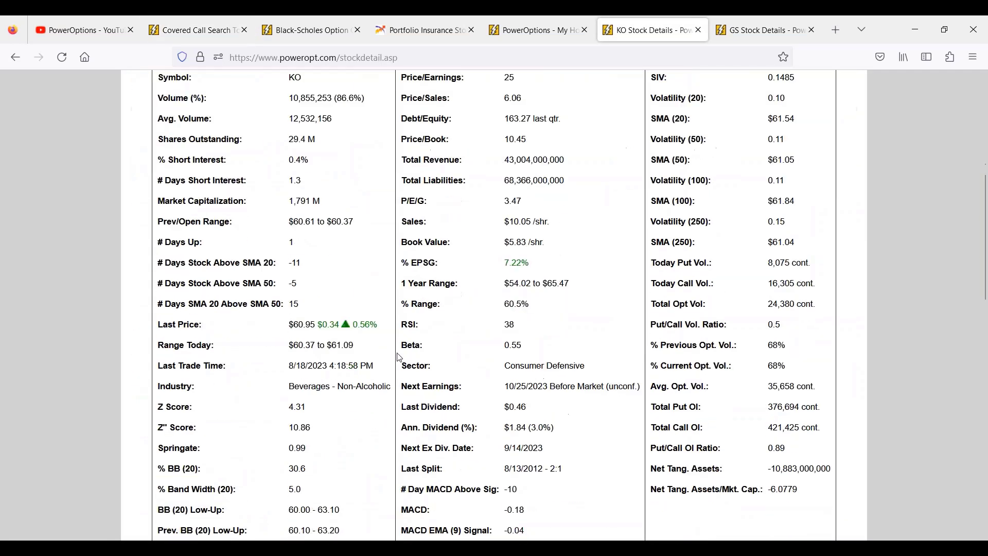
pyautogui.moveTo(288, 325); pyautogui.dragTo(392, 379)
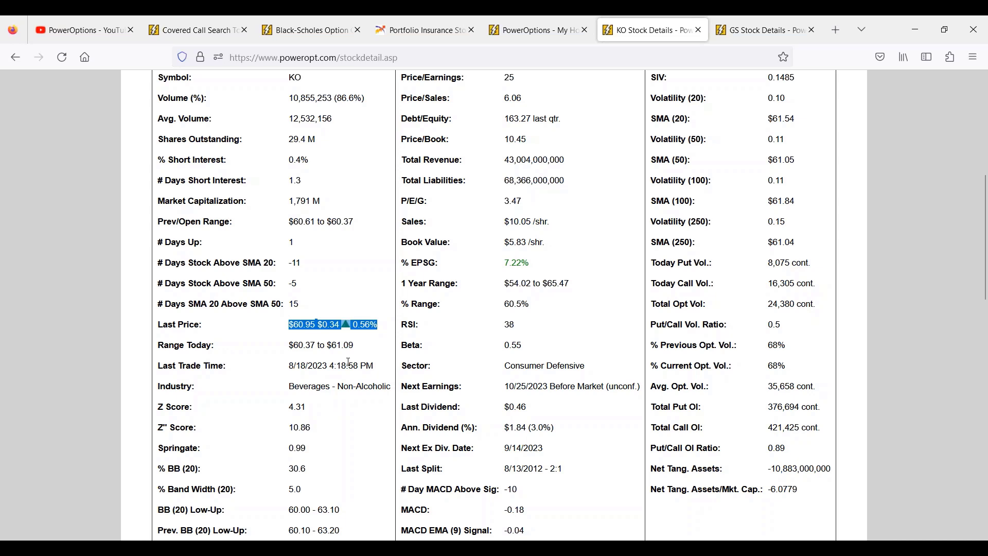
pyautogui.scroll(3, 349, 368)
pyautogui.scroll(-4, 355, 381)
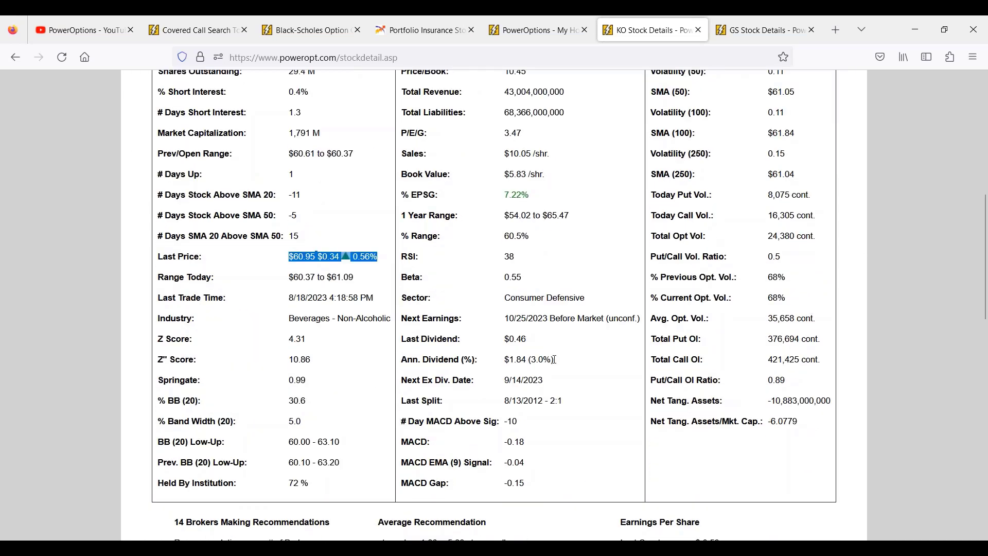
pyautogui.moveTo(503, 360); pyautogui.dragTo(580, 362)
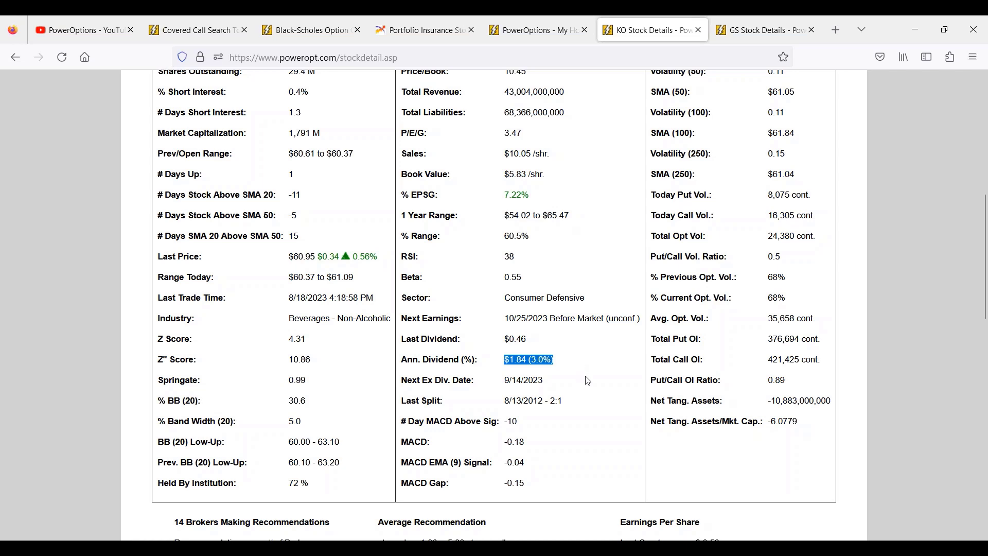
pyautogui.scroll(4, 589, 379)
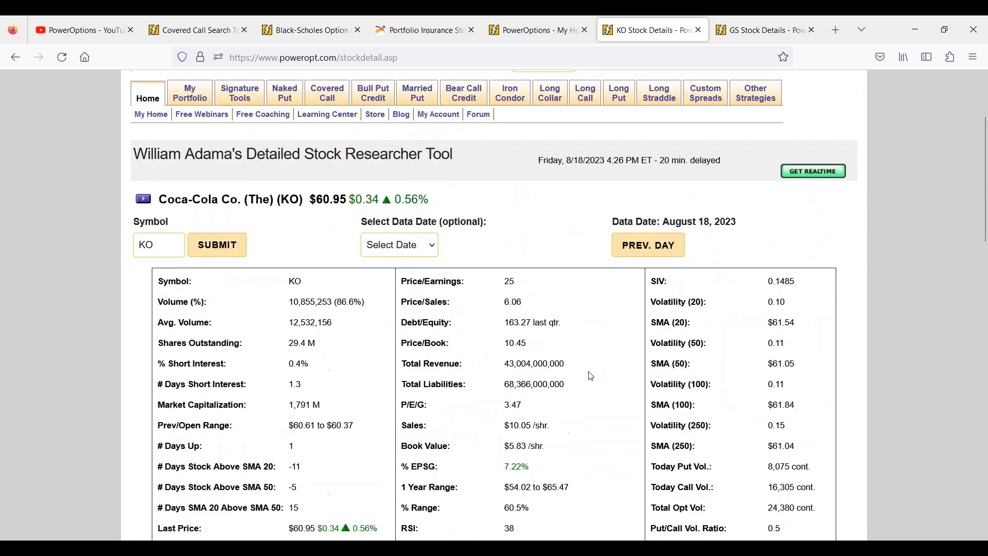
pyautogui.scroll(-4, 545, 391)
pyautogui.scroll(1, 502, 408)
pyautogui.click(507, 470)
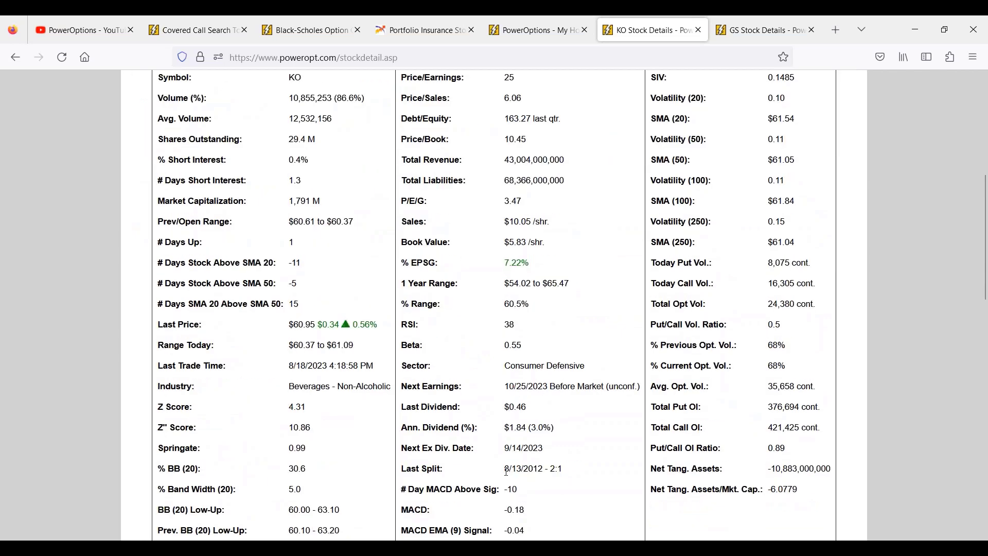
pyautogui.moveTo(504, 453); pyautogui.dragTo(566, 456)
pyautogui.scroll(3, 566, 456)
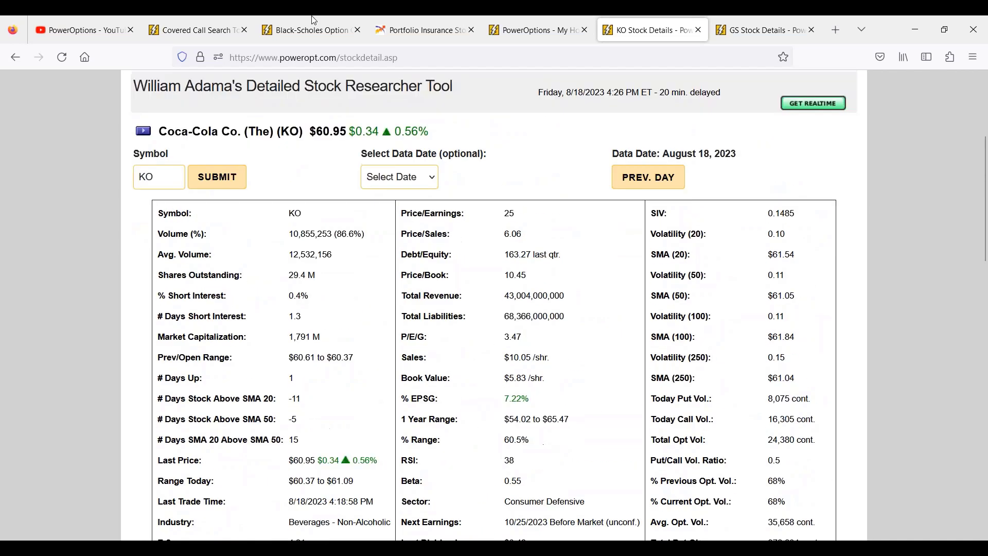
pyautogui.click(171, 37)
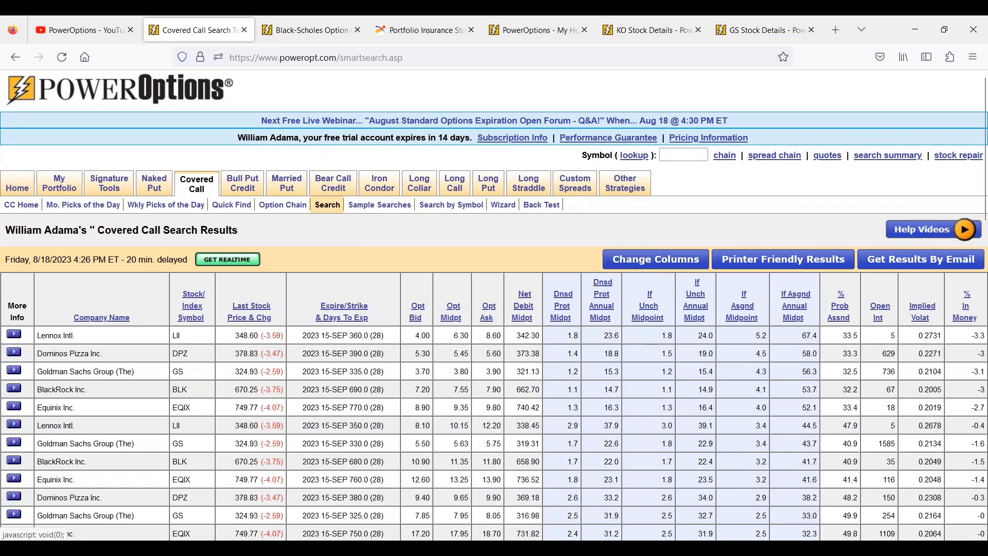
# Go to the Home page showing Market Sentiment, the watchlist and live webinars
pyautogui.click(26, 183)
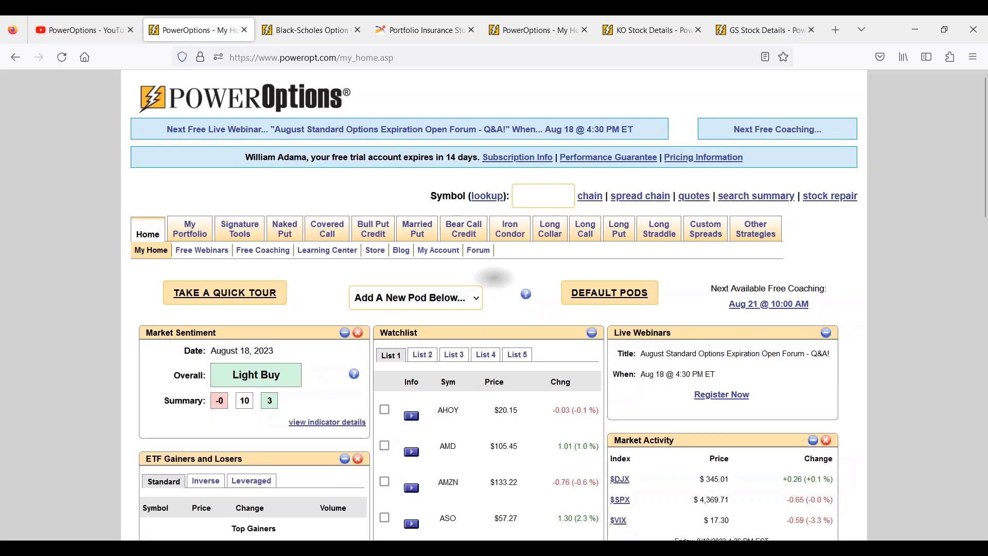